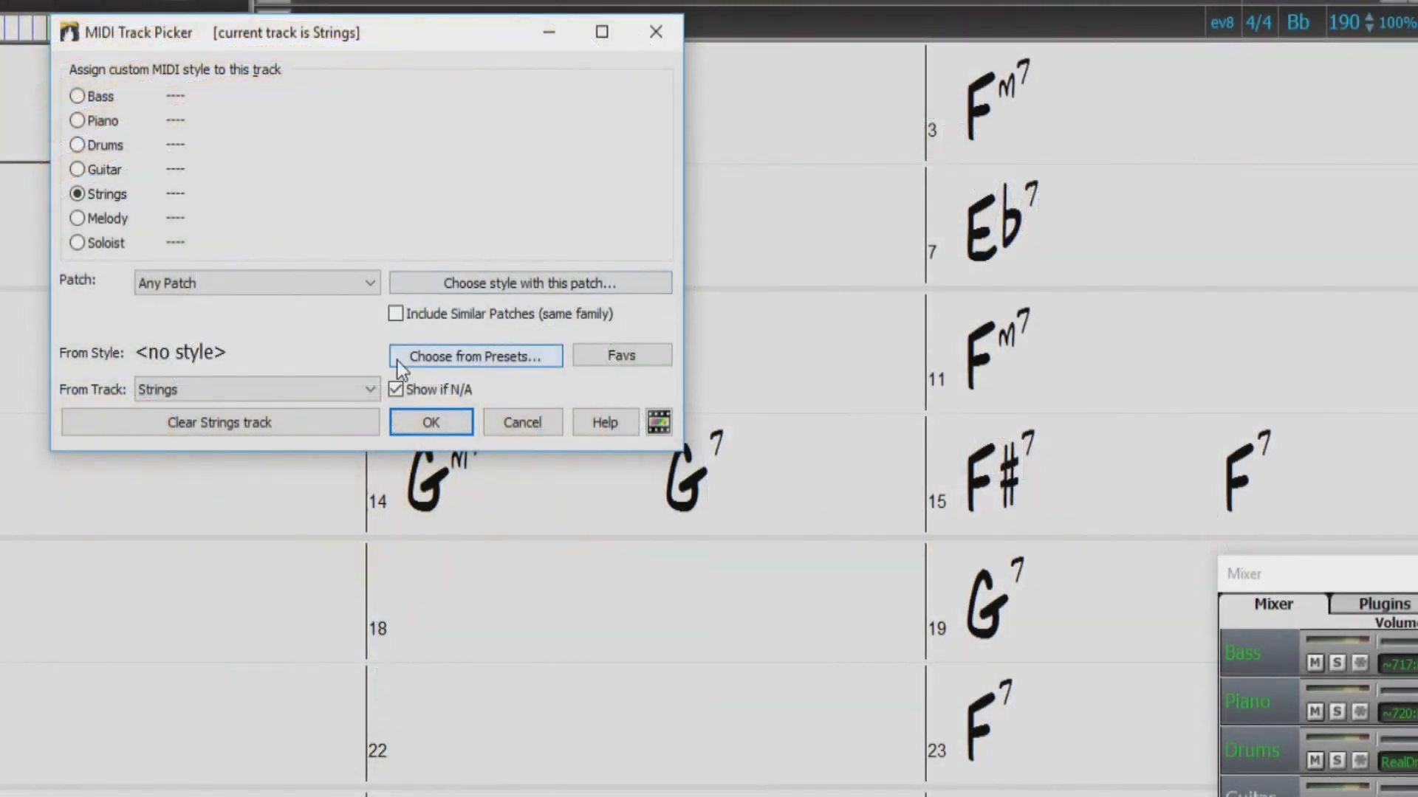
Browse the preset style list for the Strings track without loading any style.
left_click(467, 360)
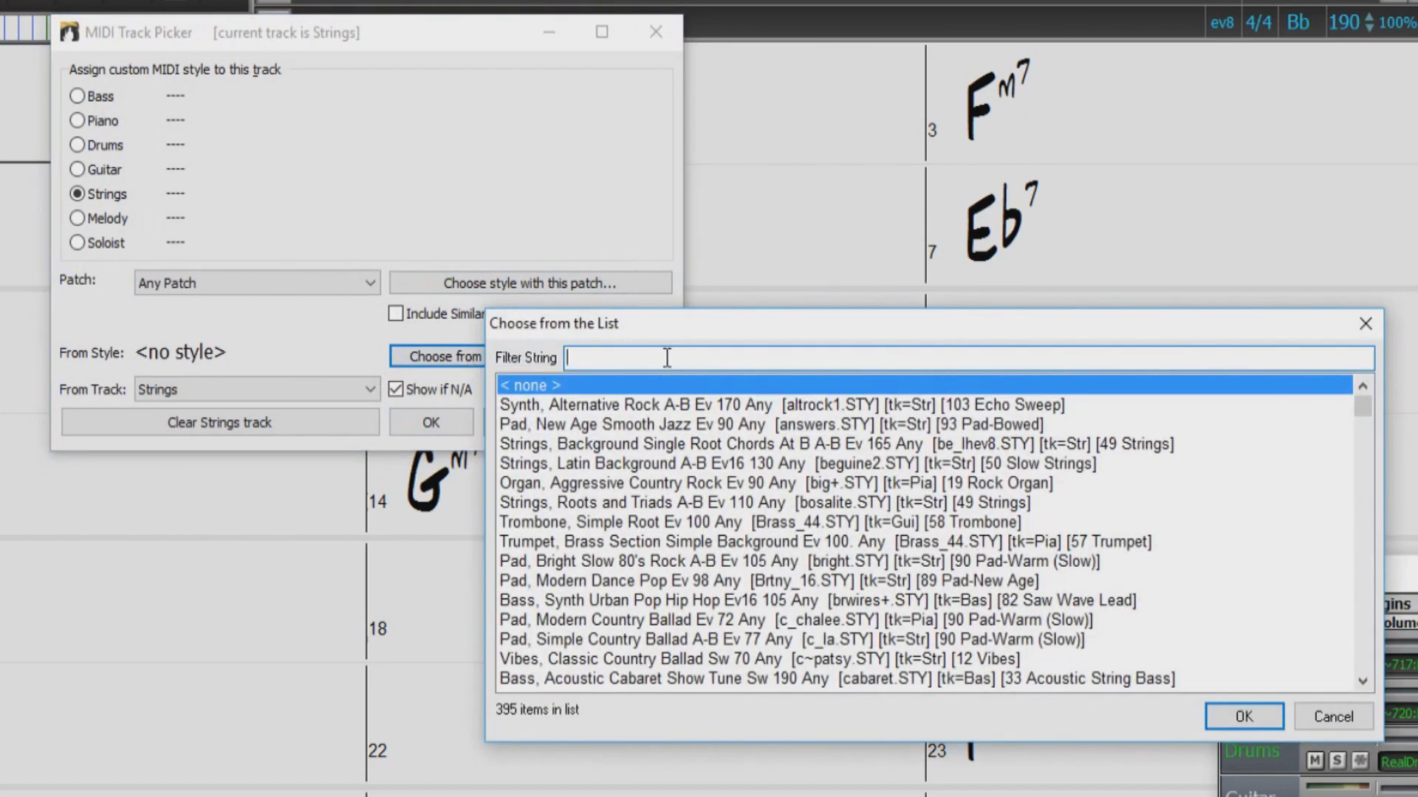
type("jazz string")
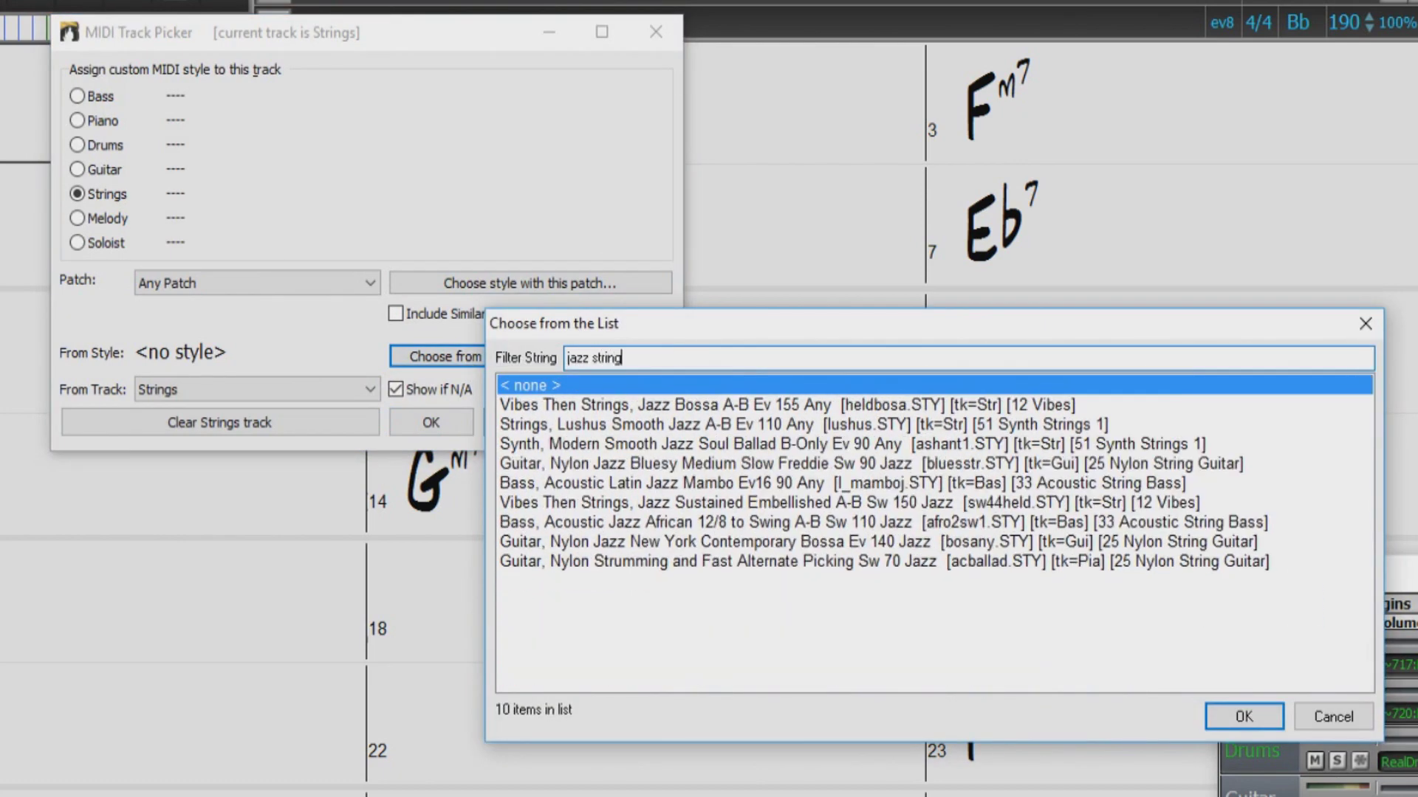
type("s")
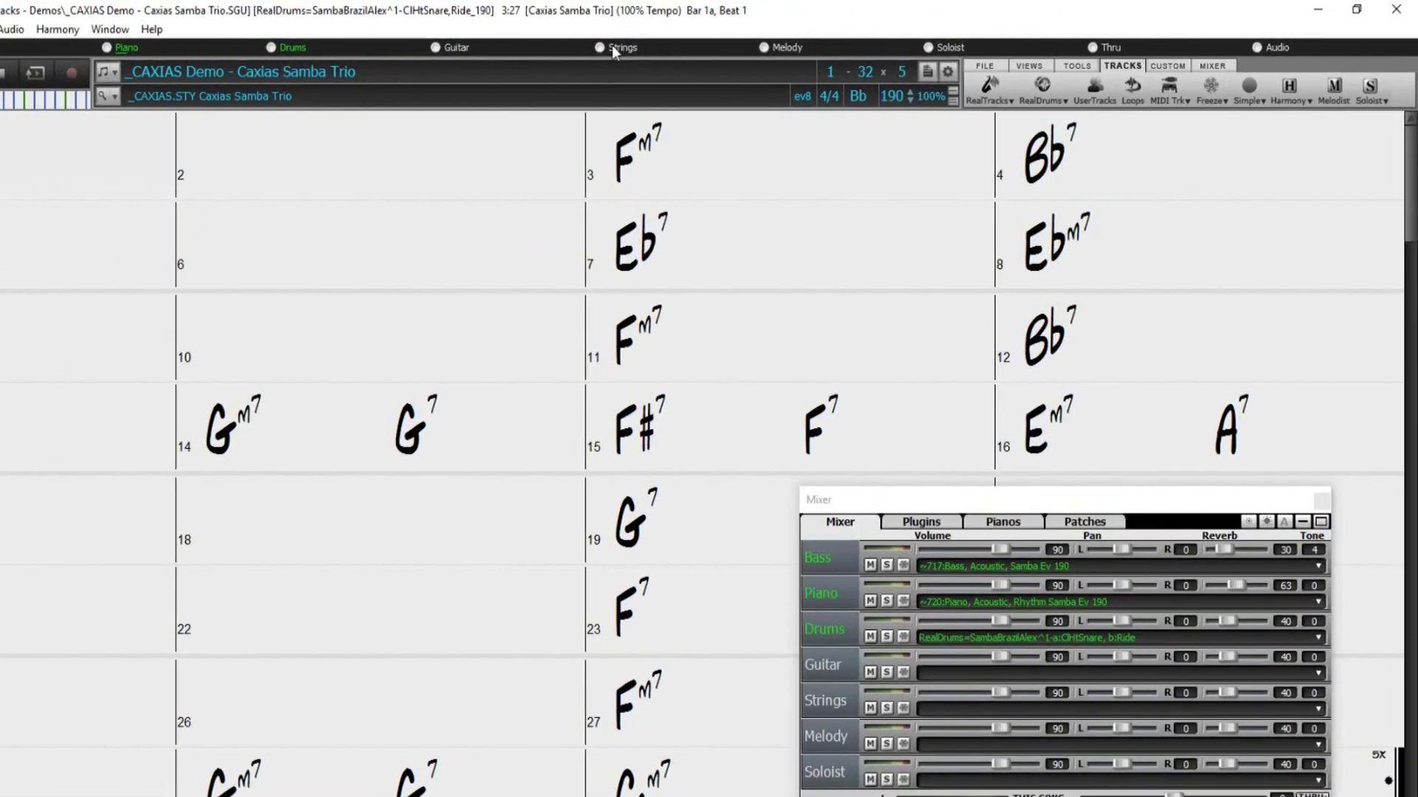
left_click(604, 47)
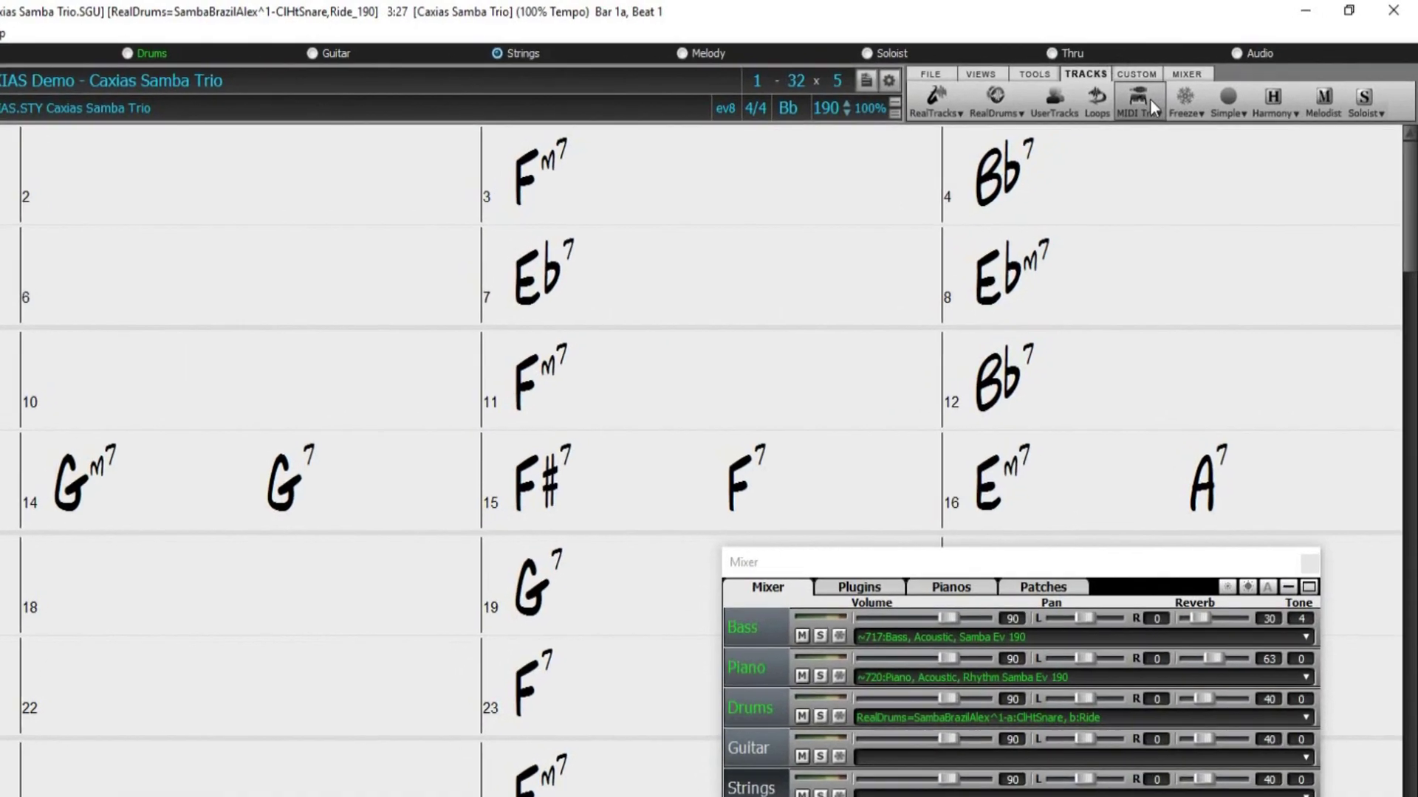
left_click(1151, 99)
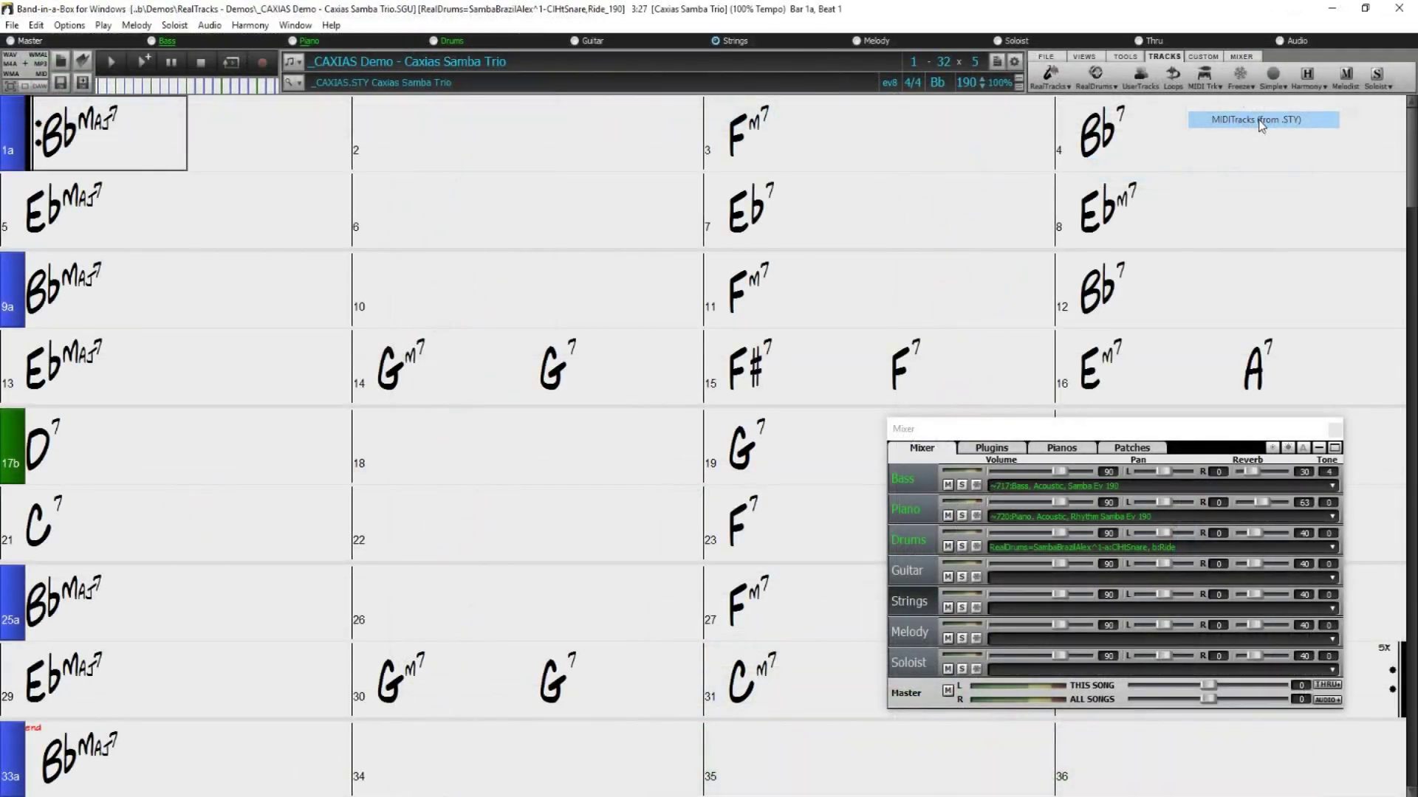
left_click(1239, 122)
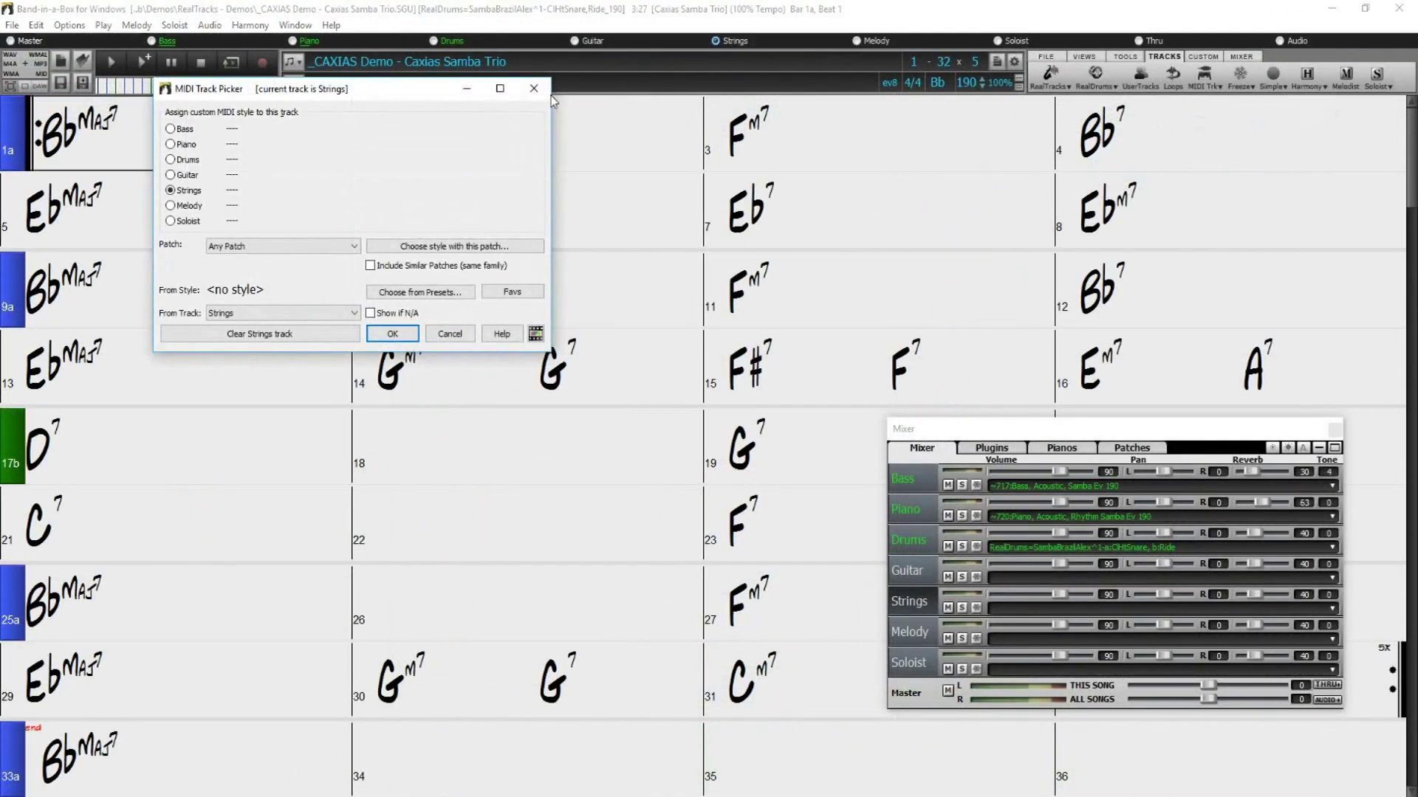
left_click(532, 88)
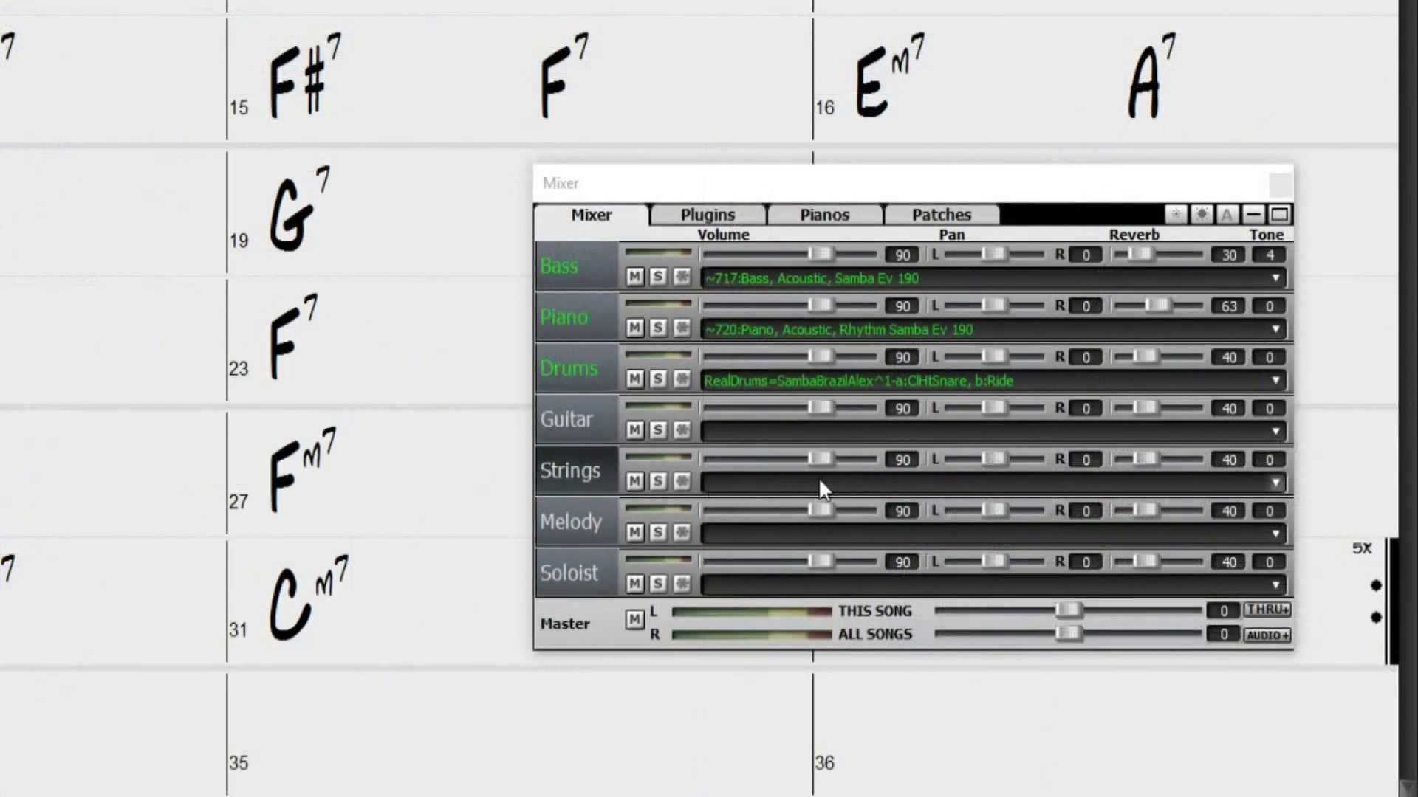
right_click(754, 477)
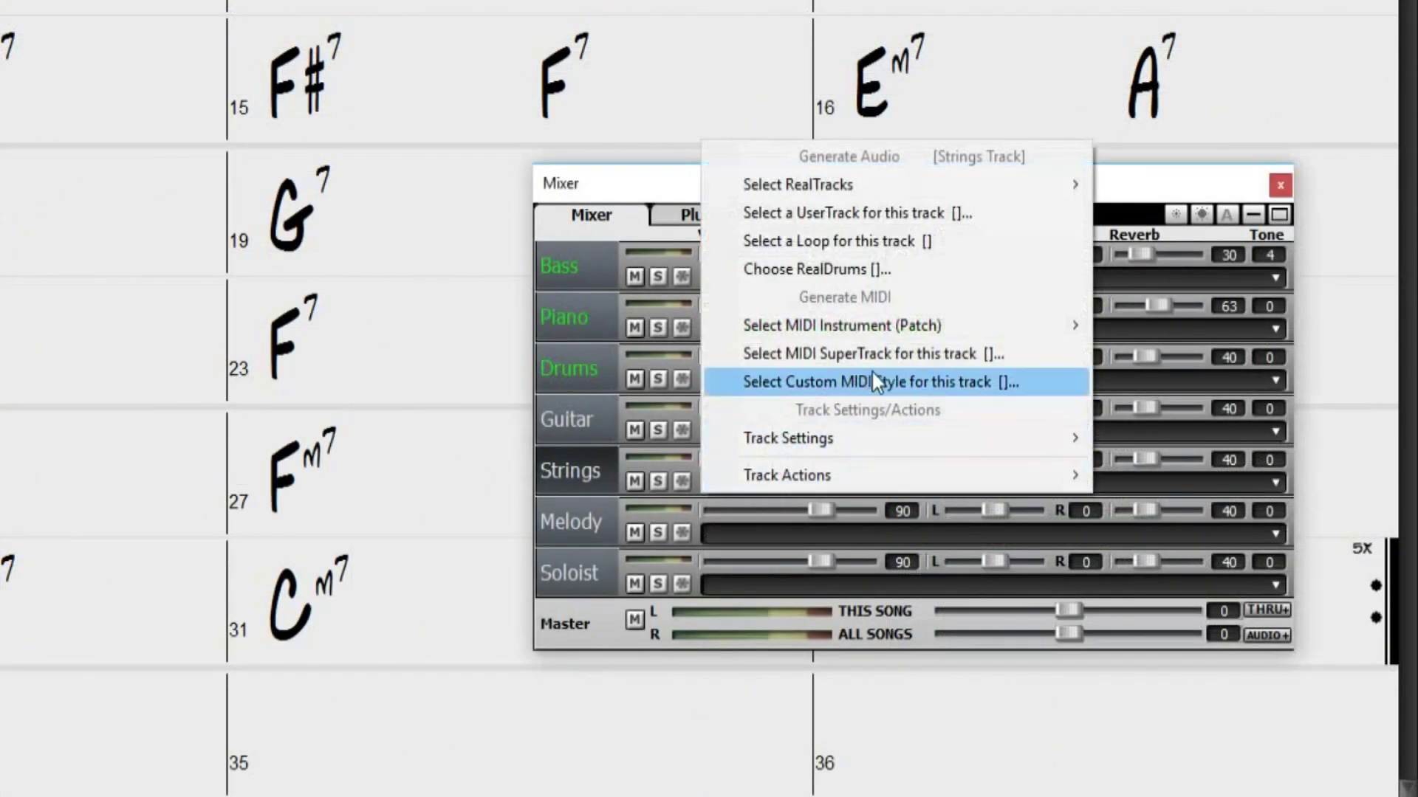
In the Strings custom MIDI style picker, choose patch 49: Strings and browse its 344 matching styles.
left_click(916, 382)
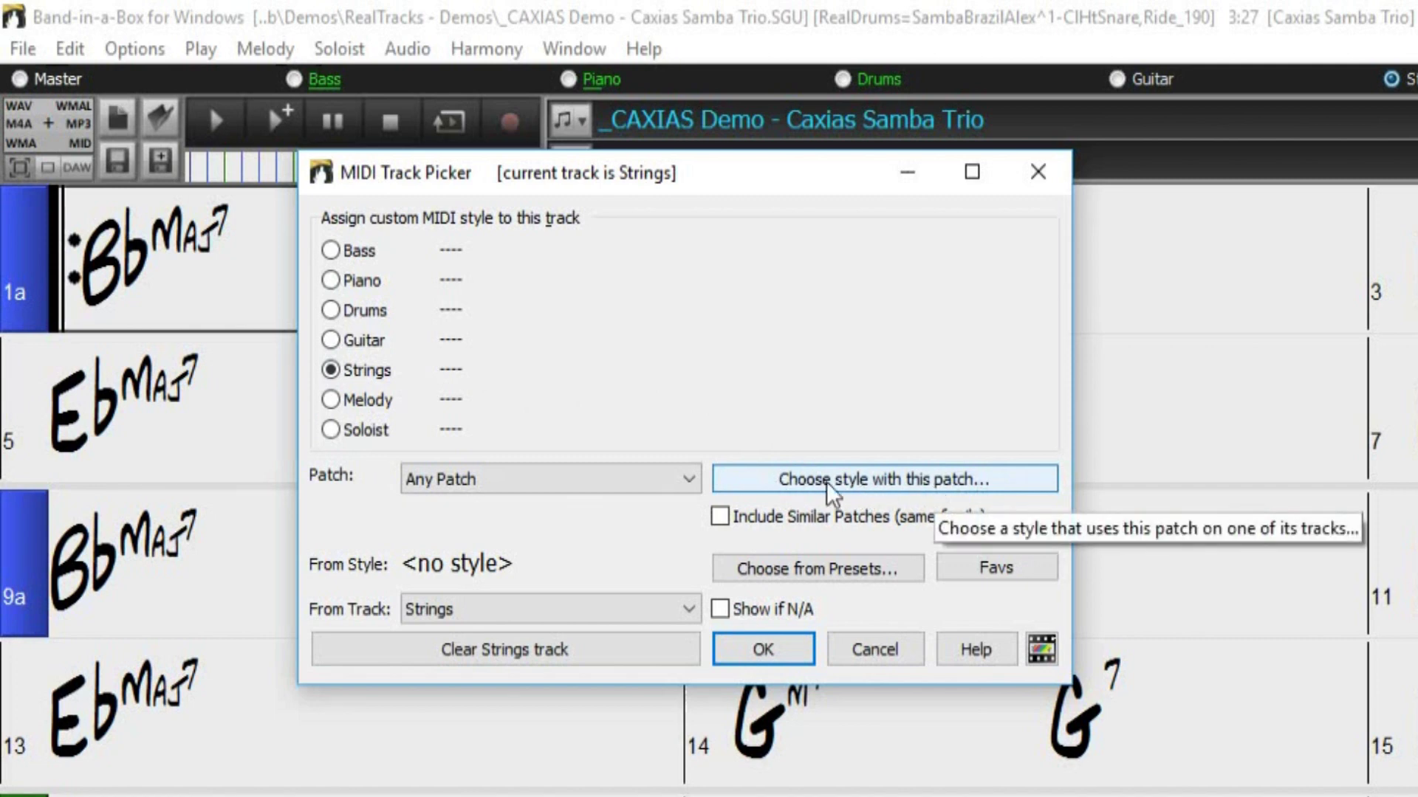
left_click(690, 479)
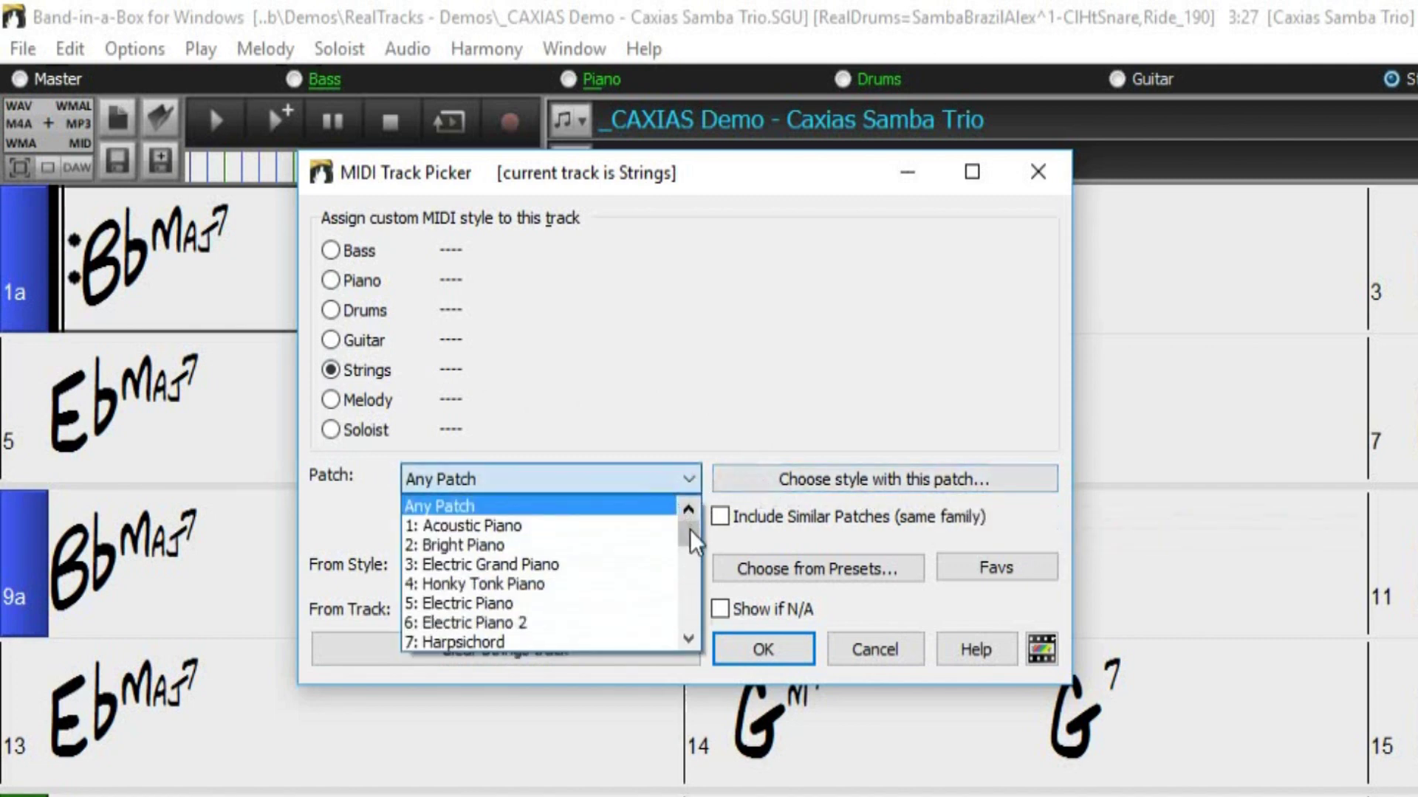
left_click_drag(689, 537, 693, 567)
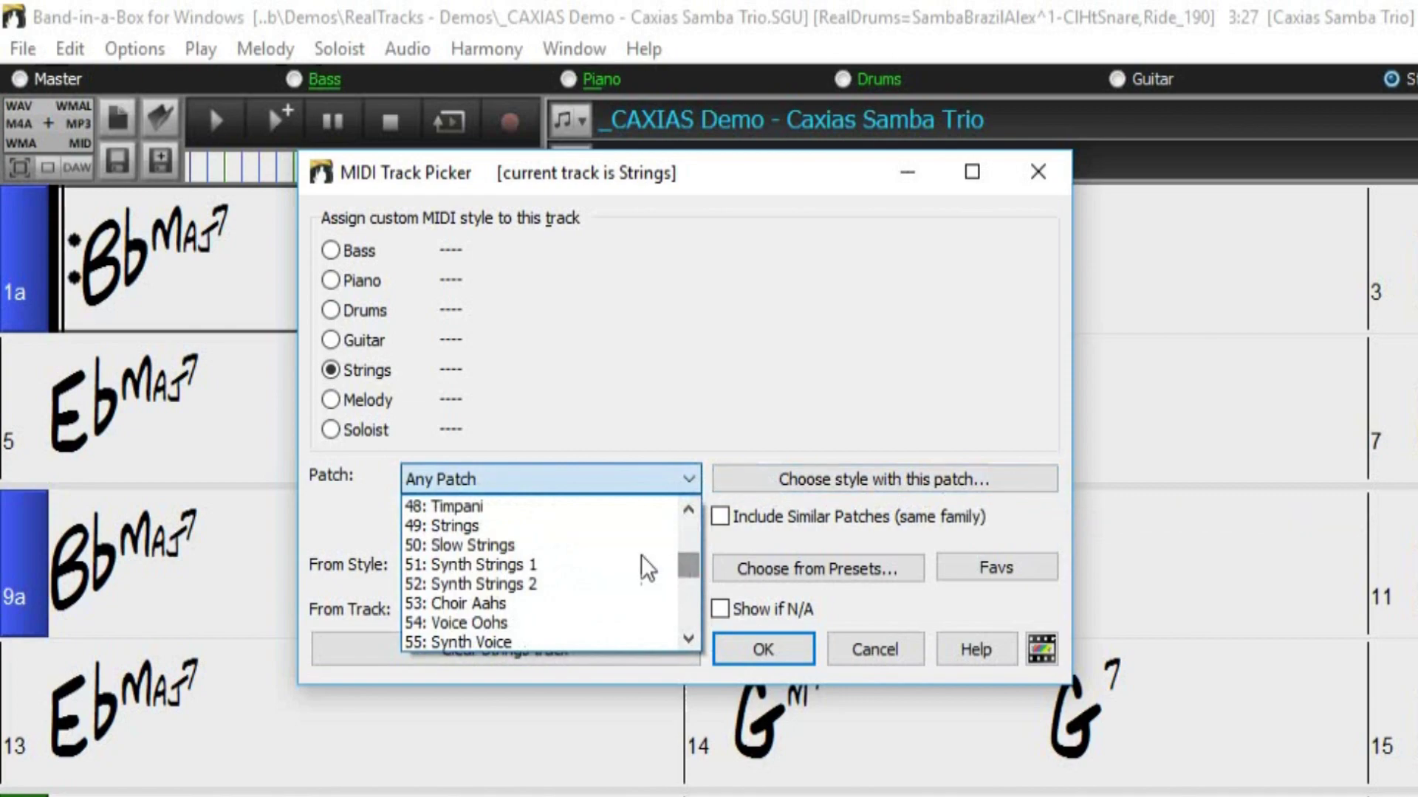
left_click(501, 527)
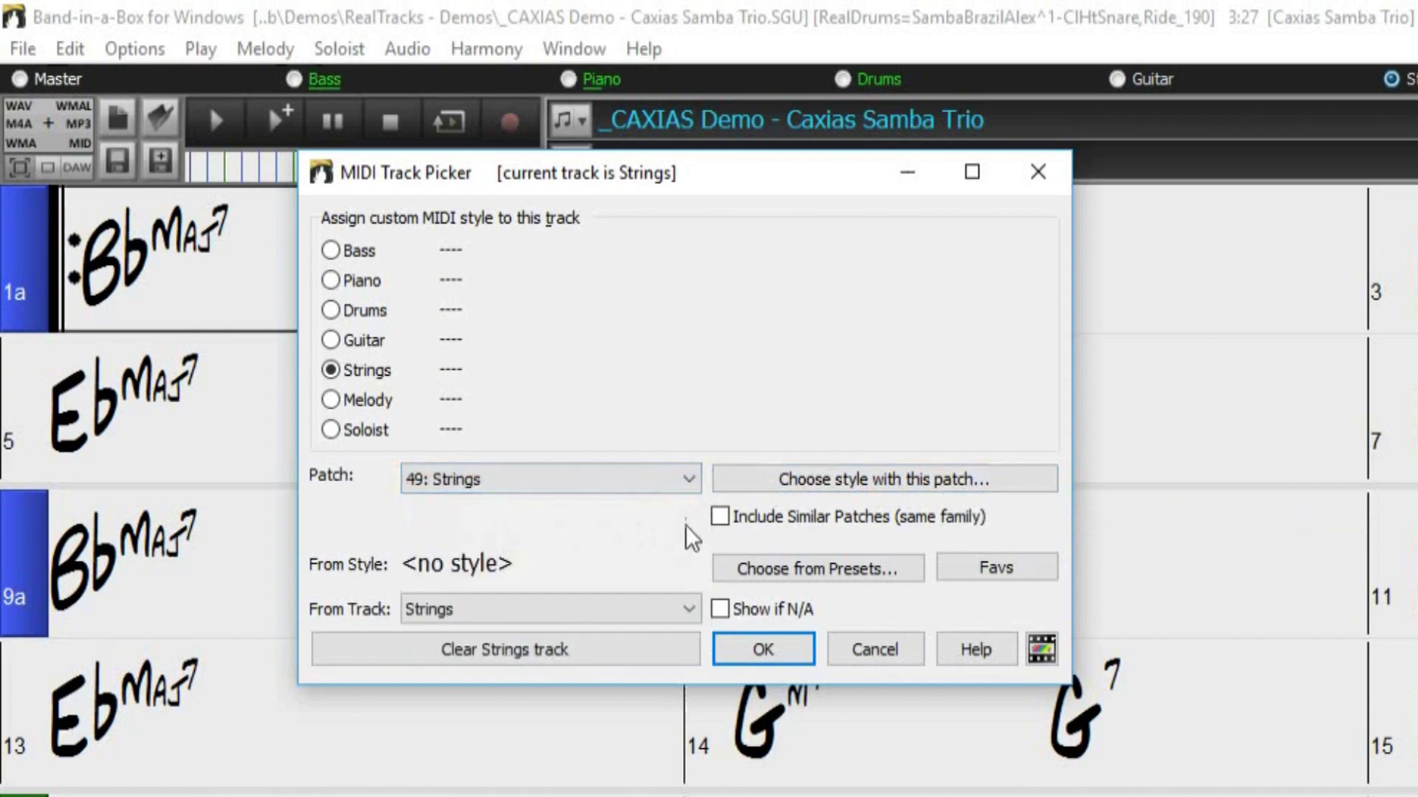
left_click(854, 483)
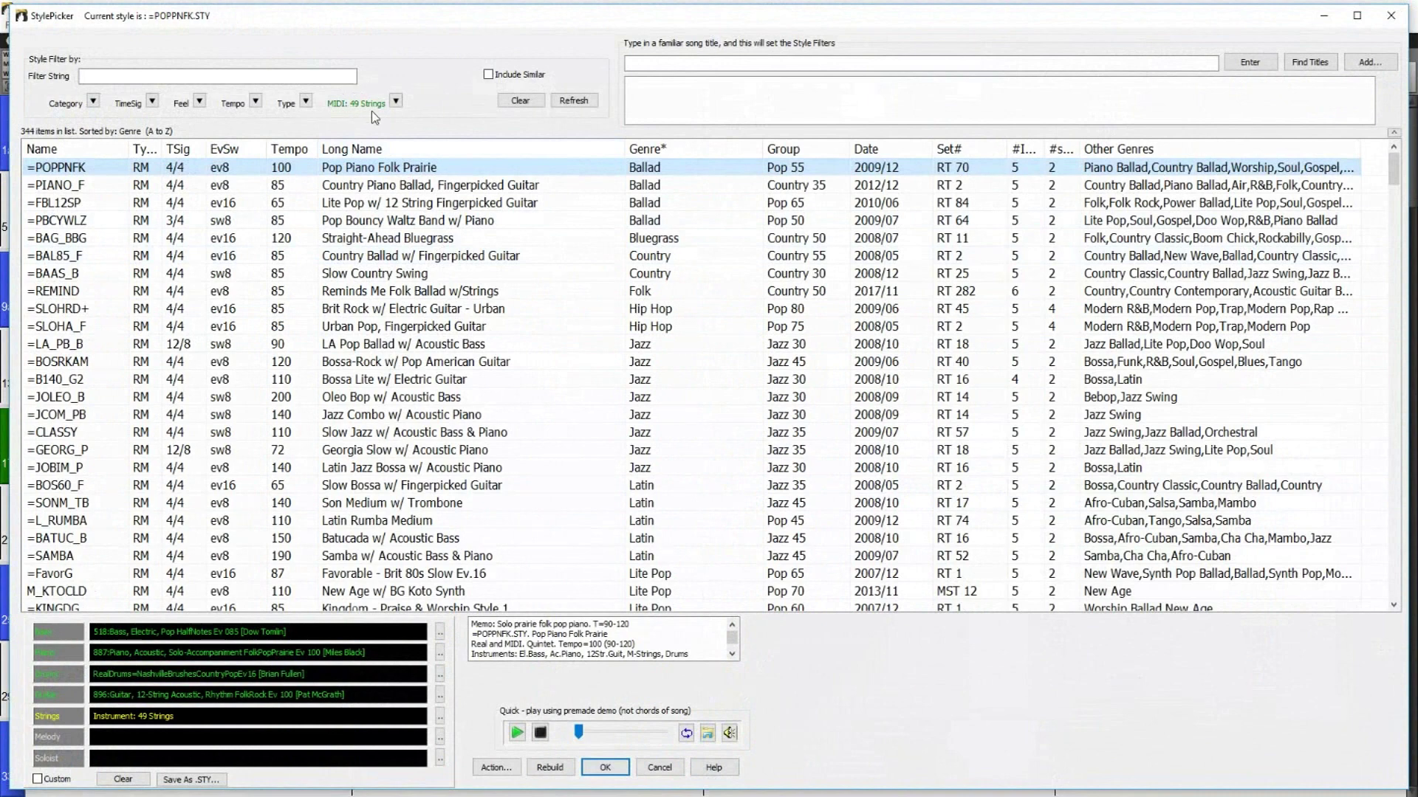
left_click(615, 767)
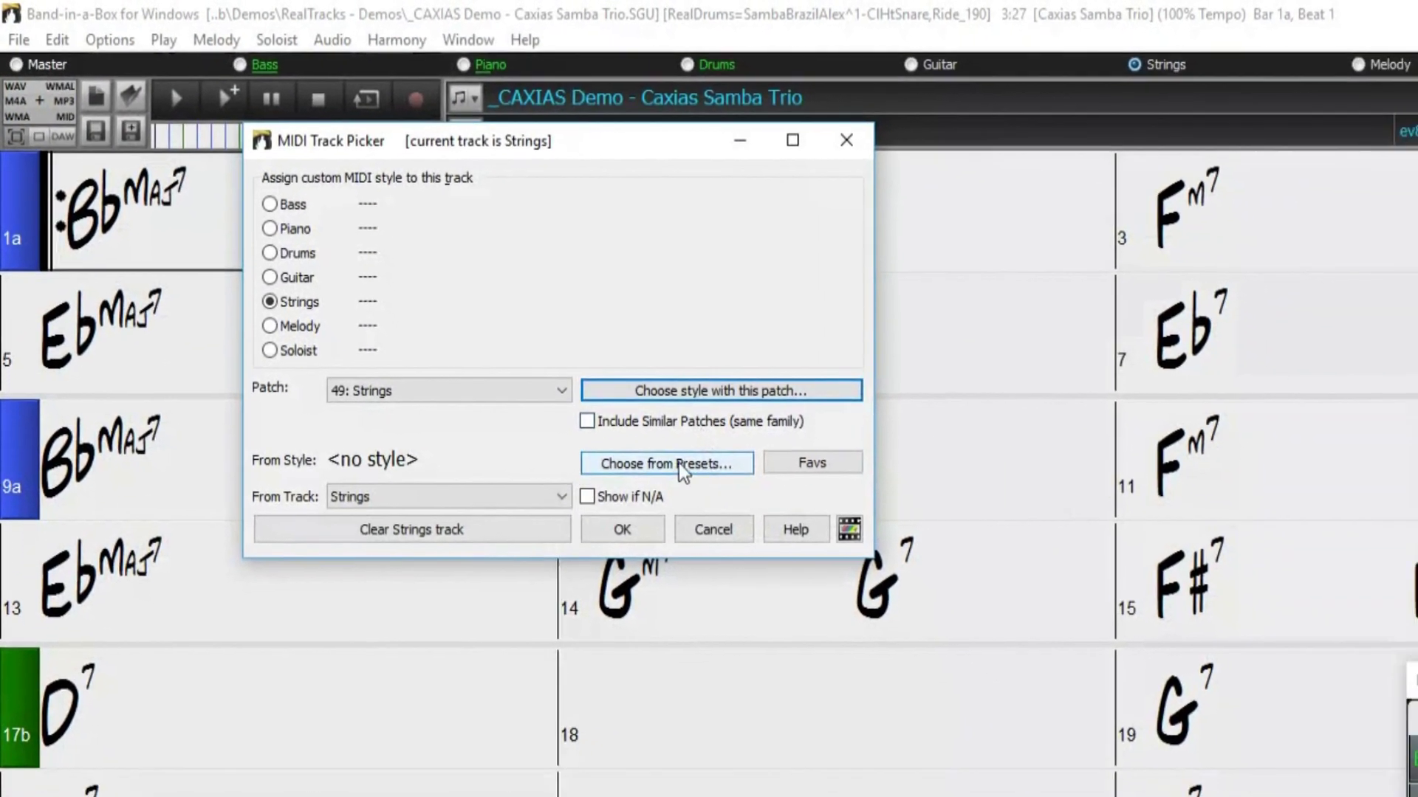
left_click(670, 466)
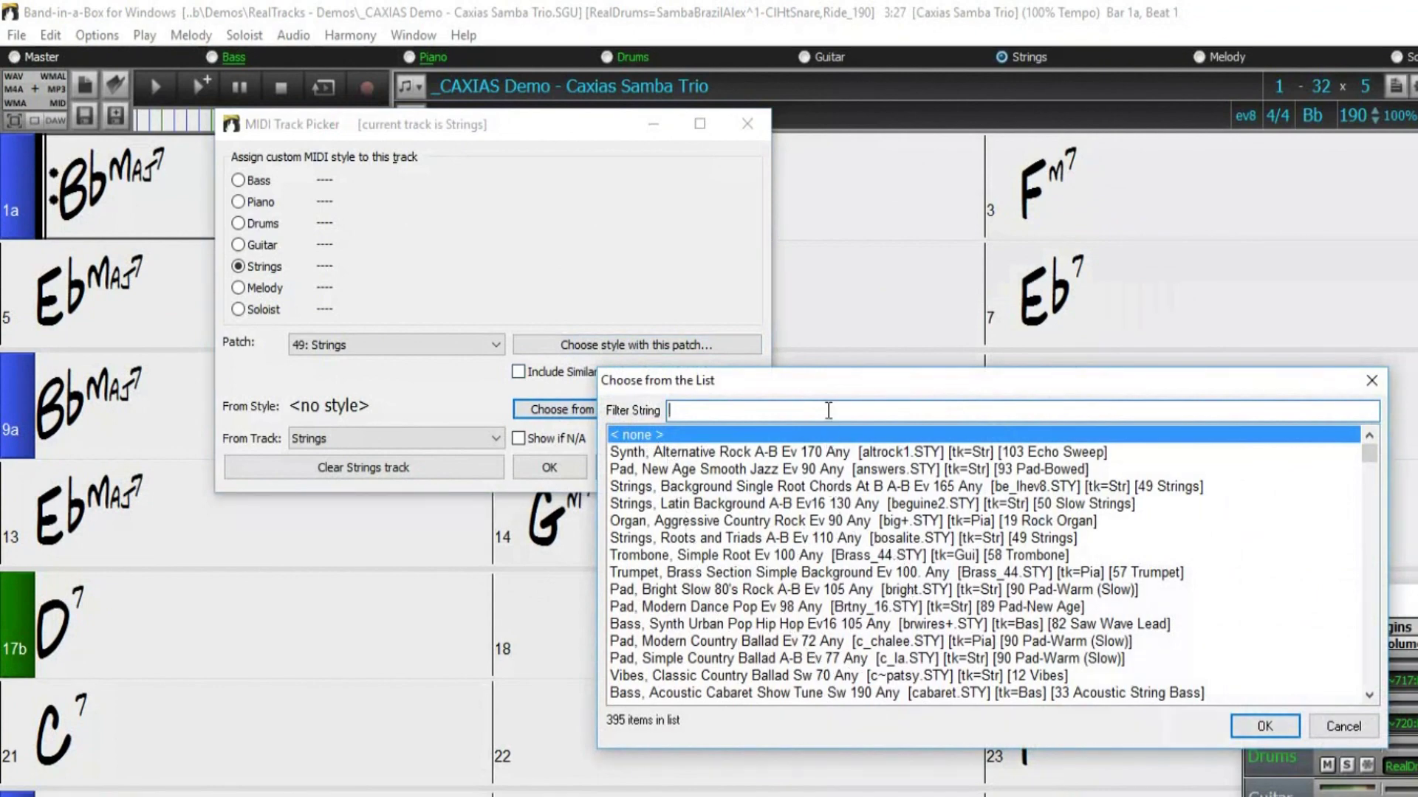
type("strings")
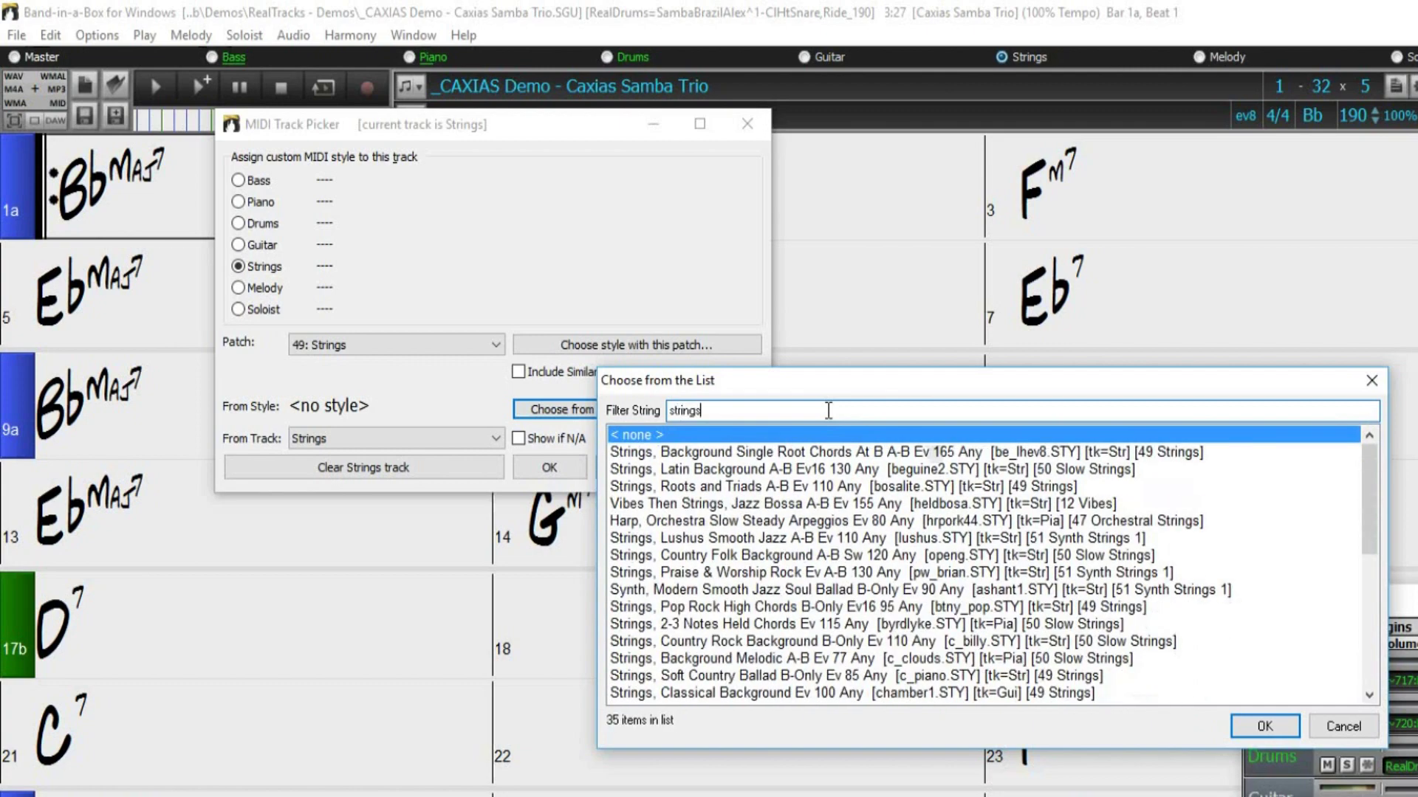
left_click_drag(1366, 471, 1311, 456)
left_click(1333, 731)
left_click(720, 410)
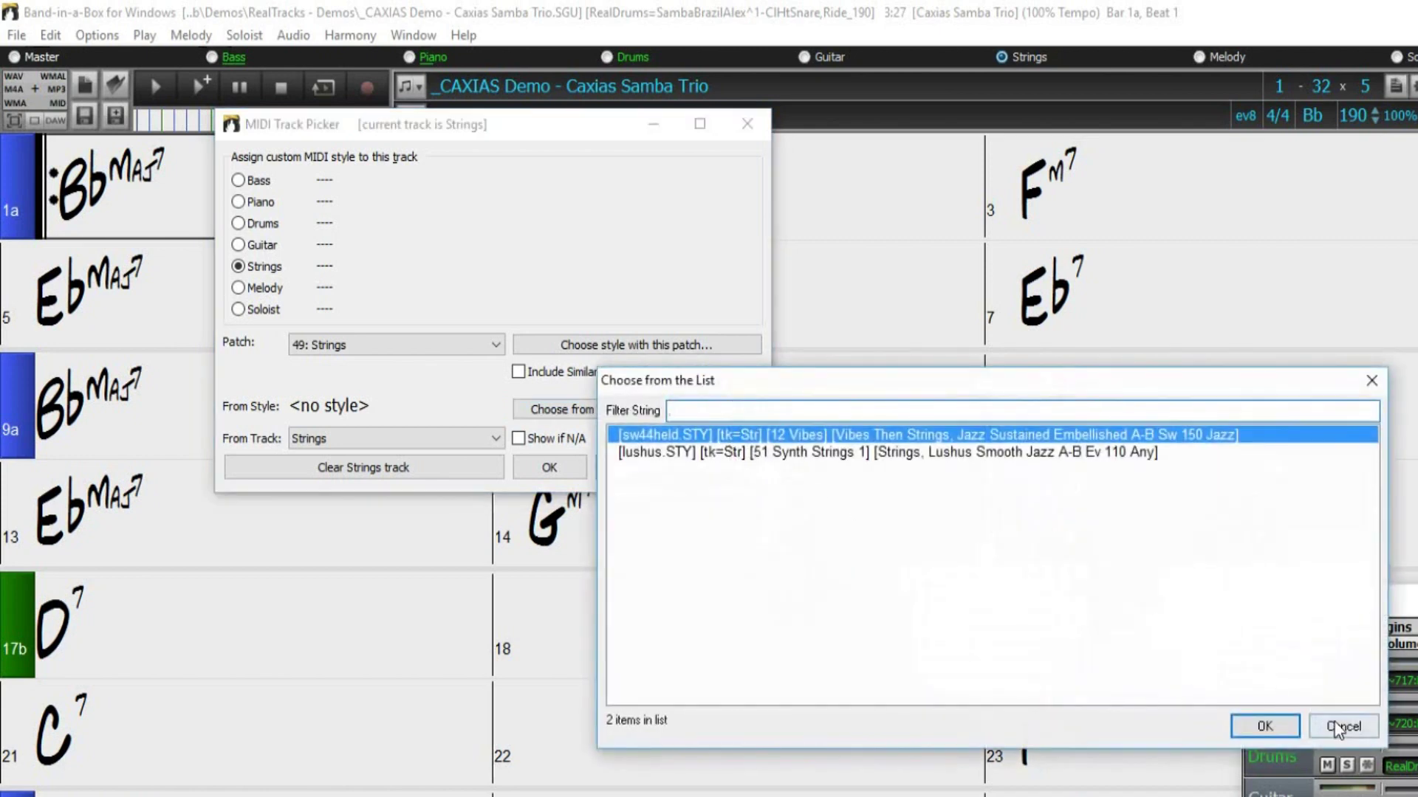
left_click(1343, 725)
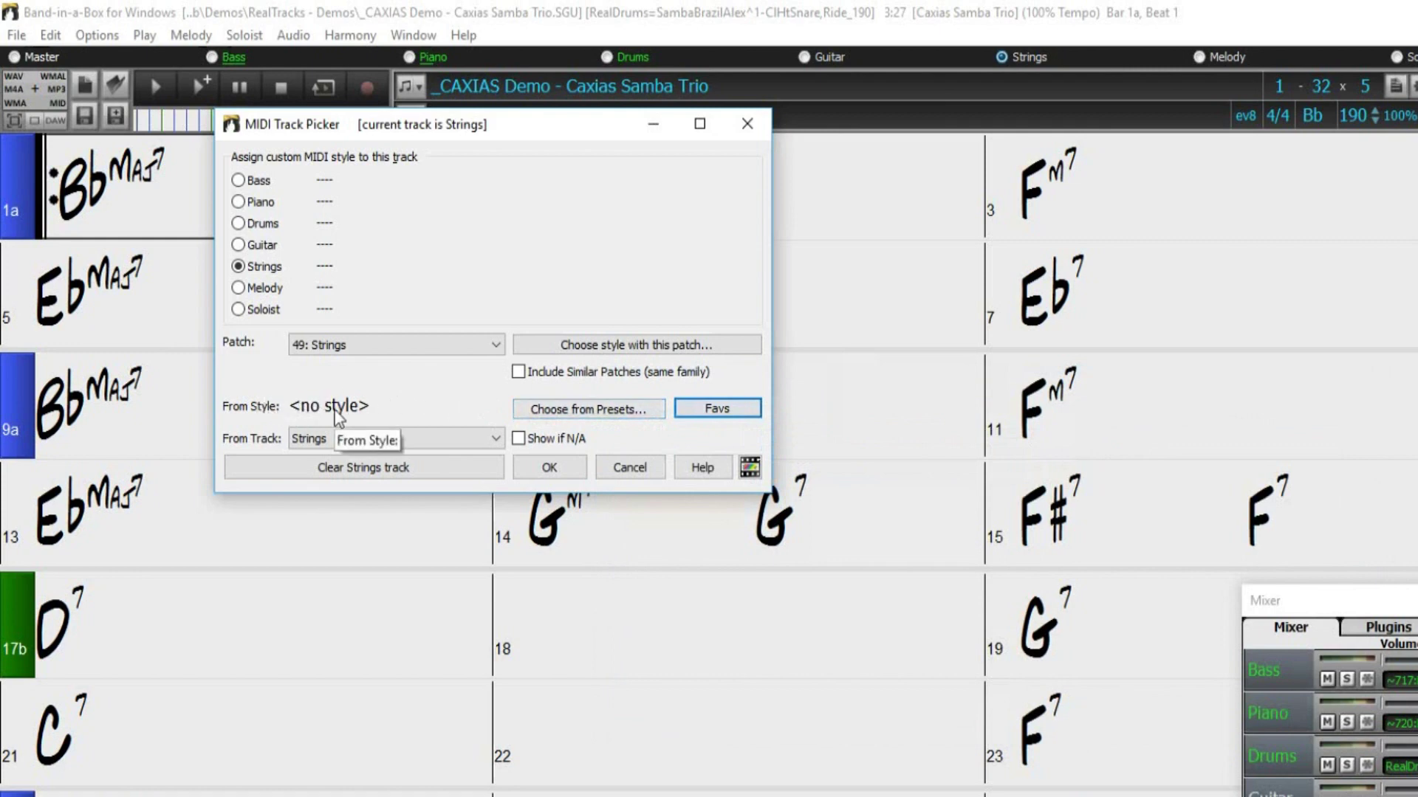
Set the source track to Bass and clear any custom style from the Strings track.
left_click(499, 444)
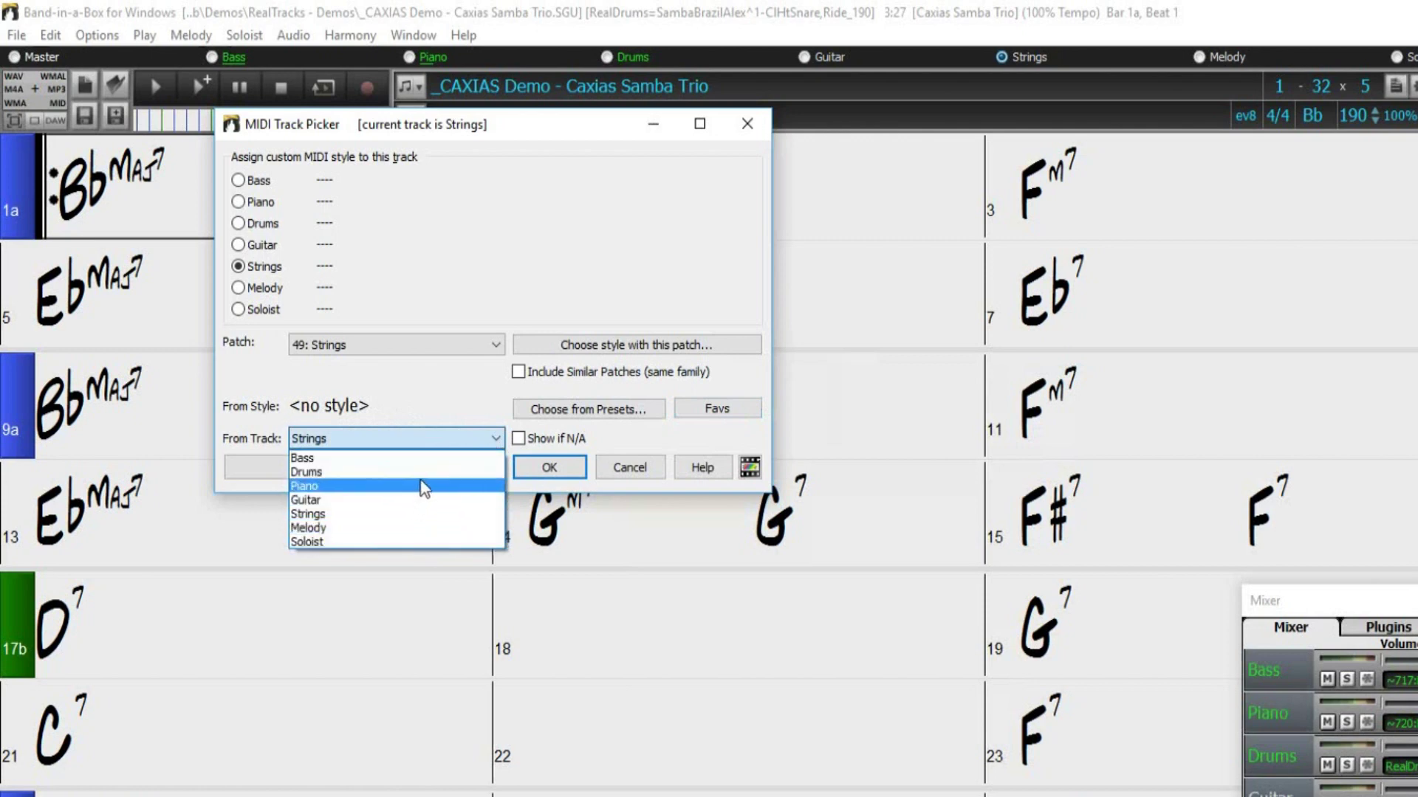
left_click(421, 513)
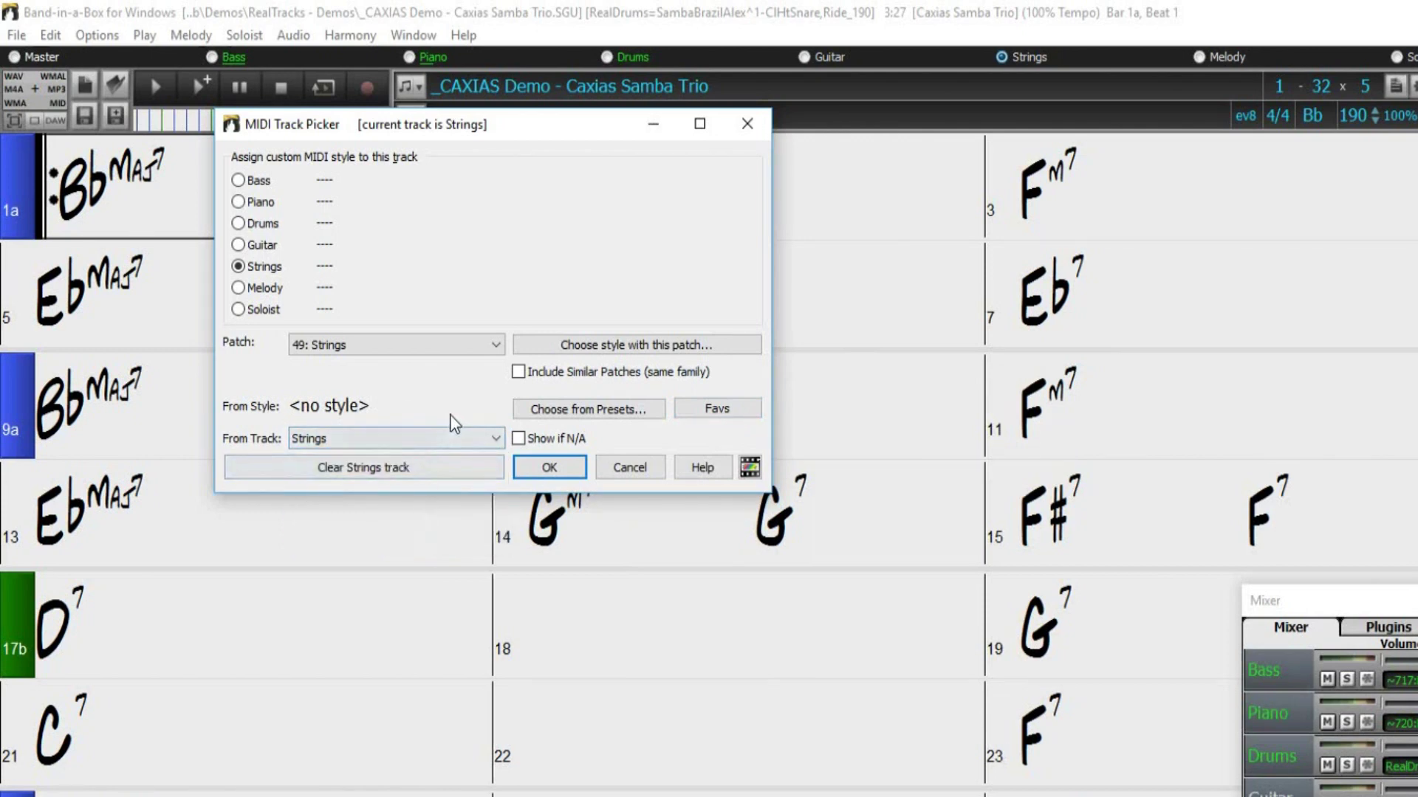
left_click(371, 467)
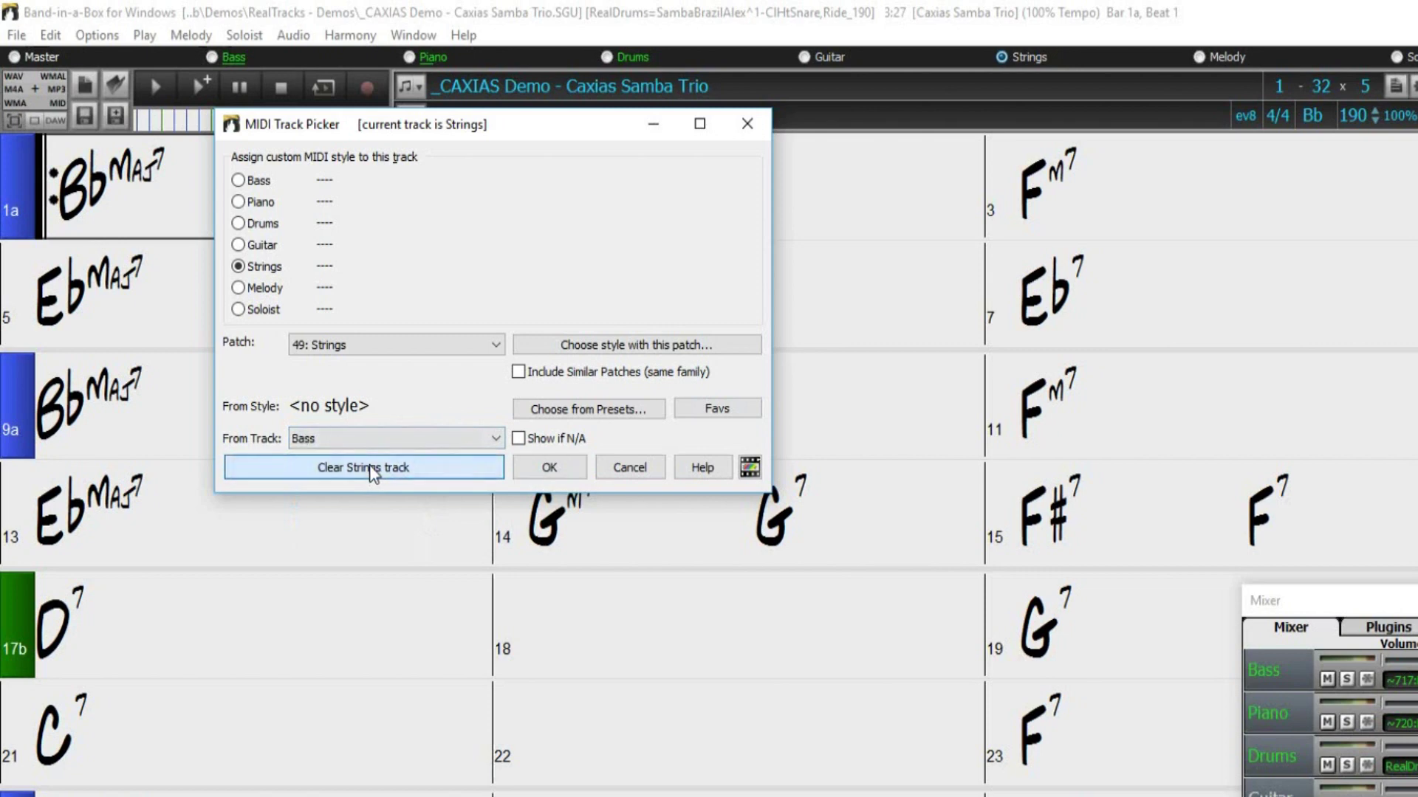
left_click(377, 470)
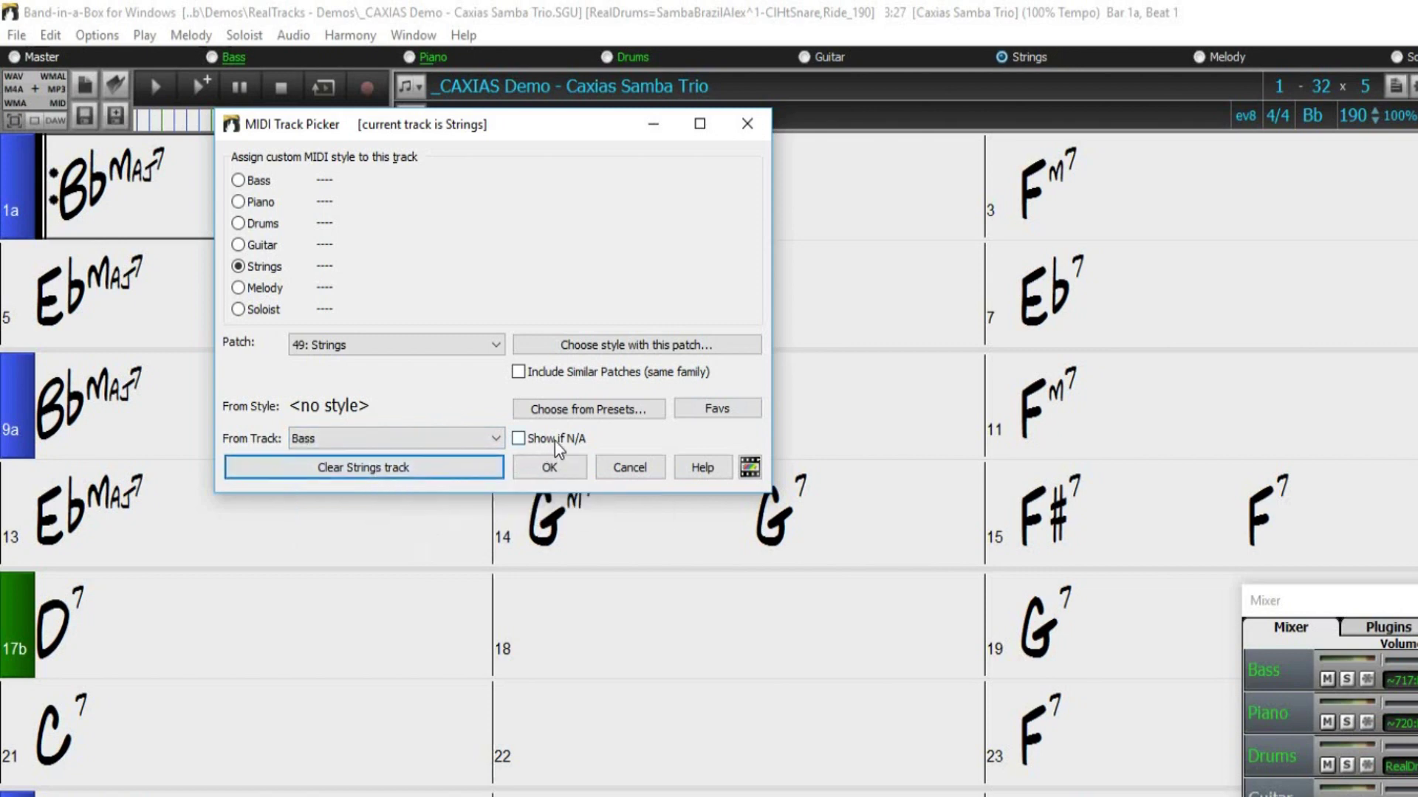
Show N/A styles too and bring up the full 395-style preset list.
left_click(517, 439)
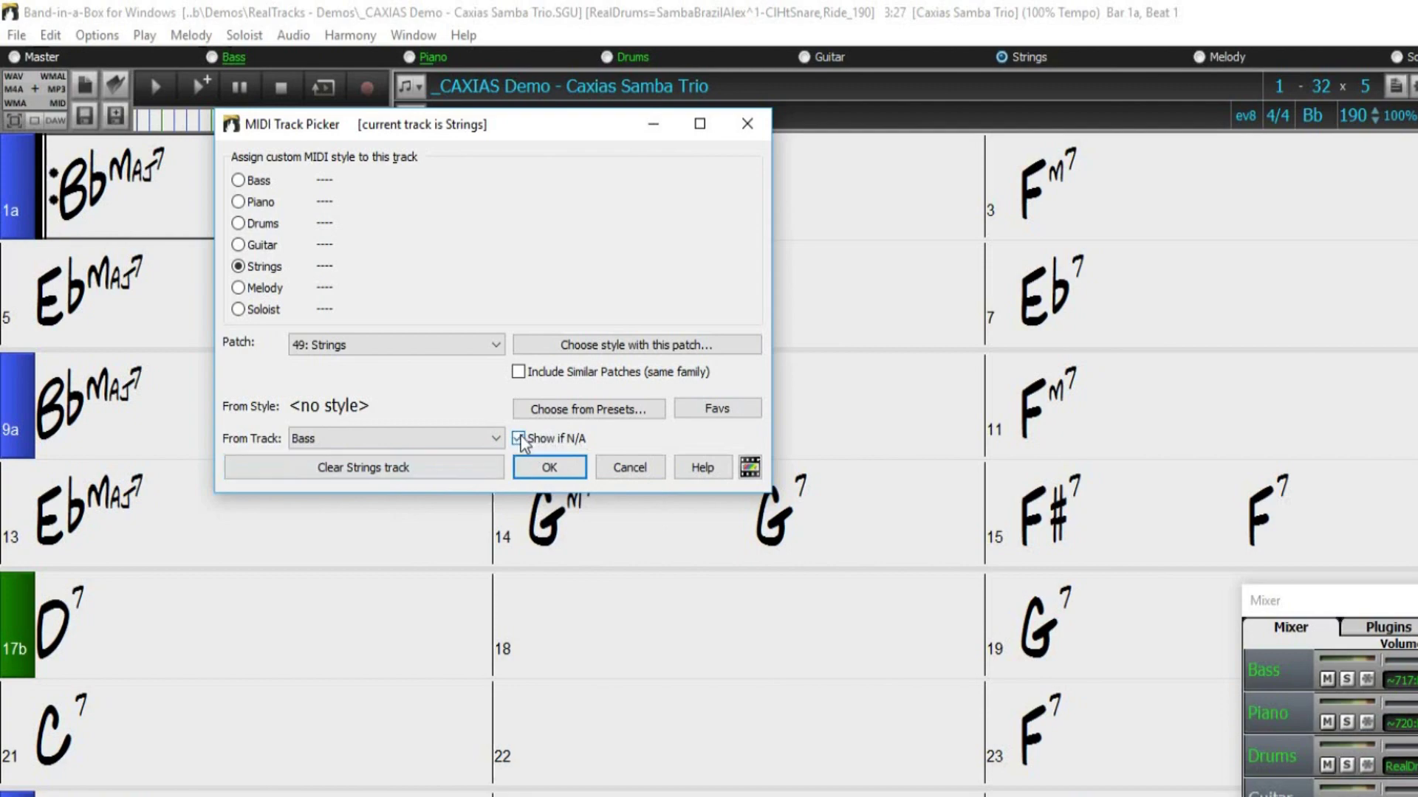
left_click(590, 408)
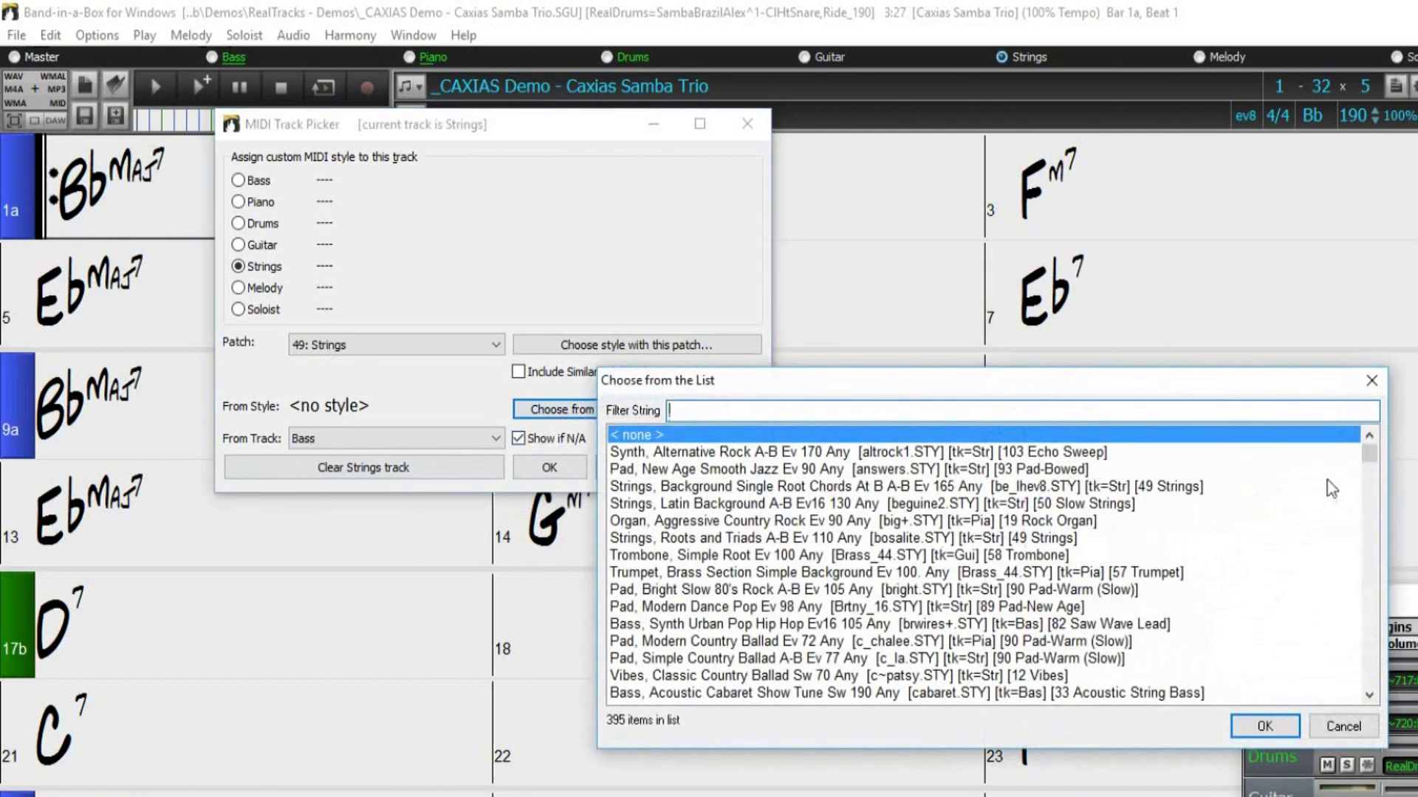
scroll(1369, 459, "down", 5)
scroll(1374, 465, "up", 5)
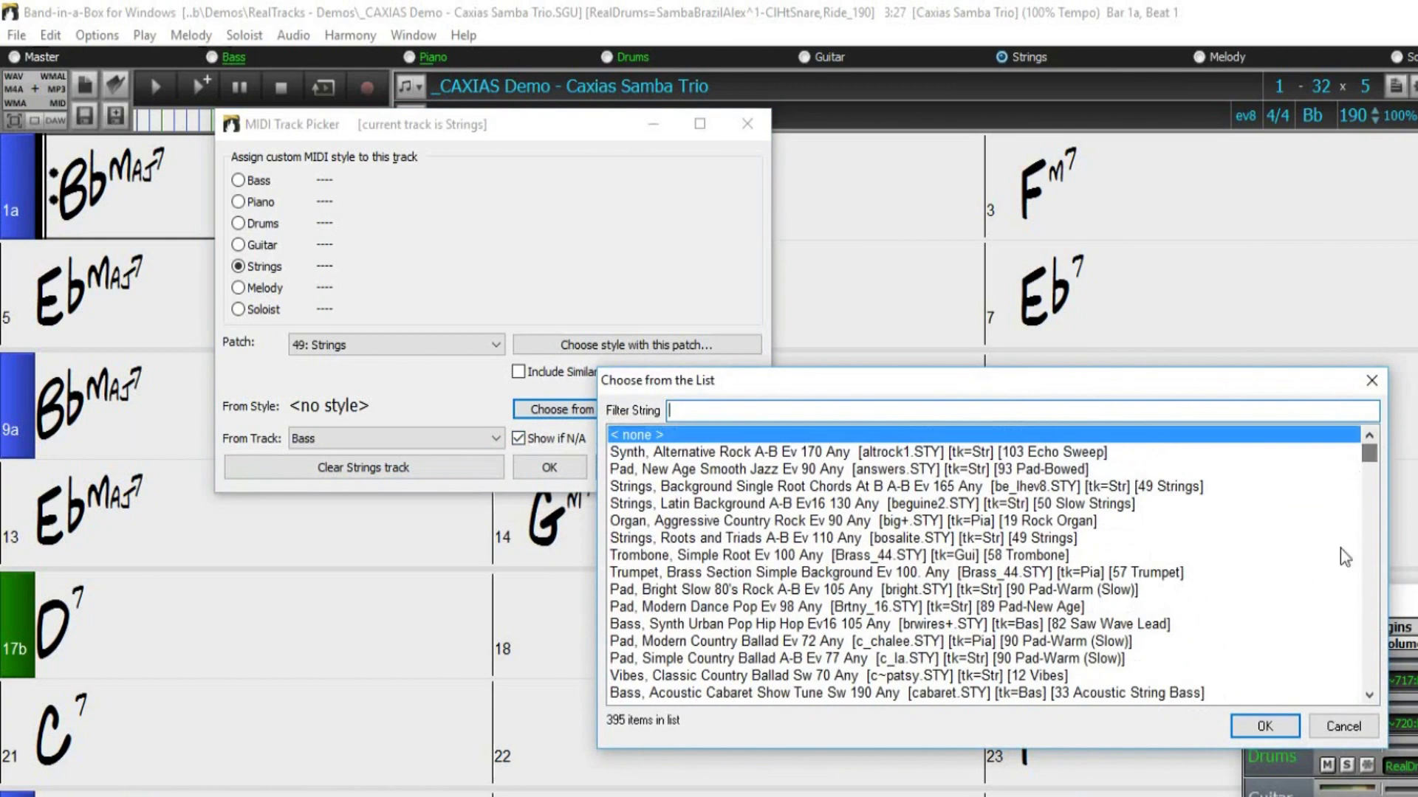
Cancel the style list and the MIDI Track Picker, leaving the Strings track empty.
left_click(1341, 722)
left_click(615, 467)
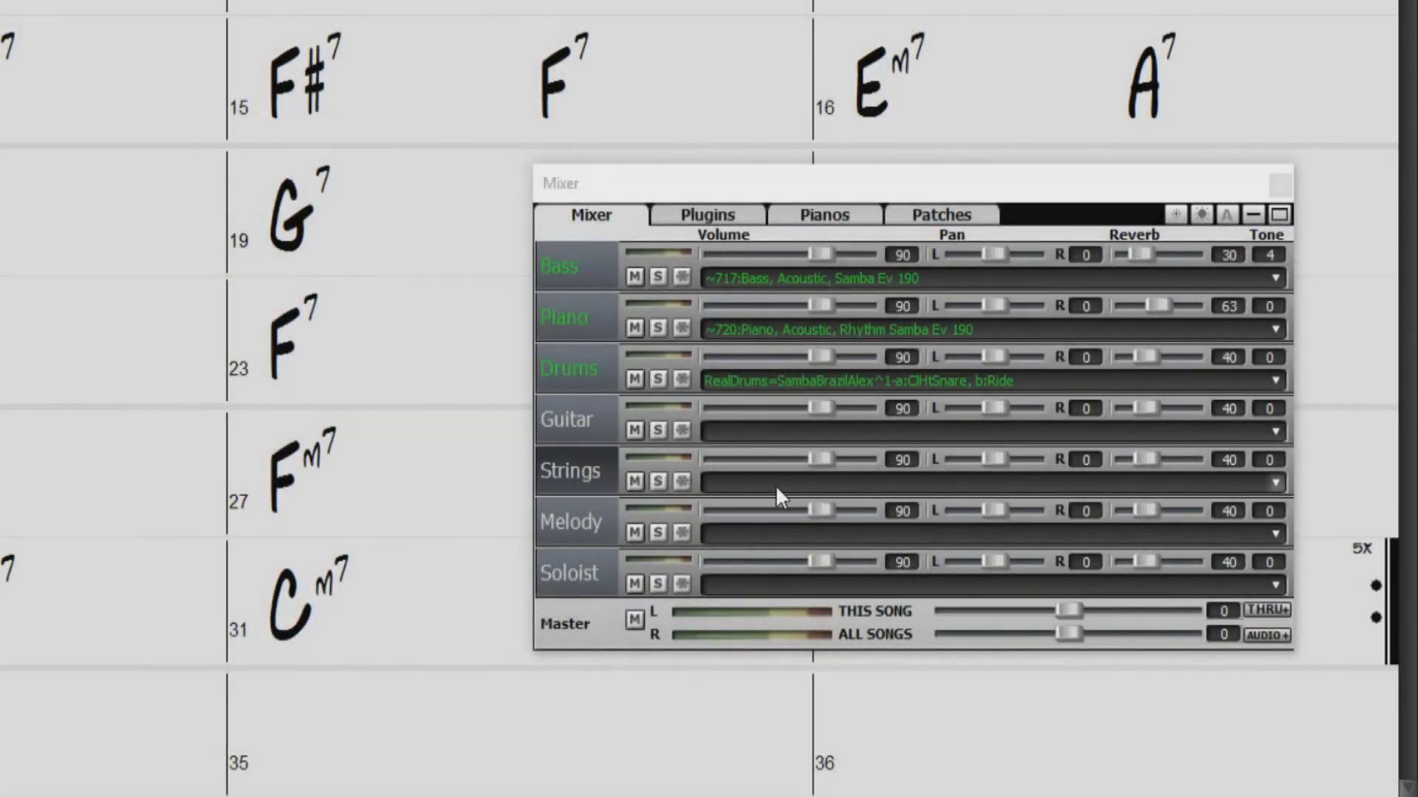
From the Mixer's Strings track, start assigning a custom MIDI style and bring up the presets.
left_click(772, 483)
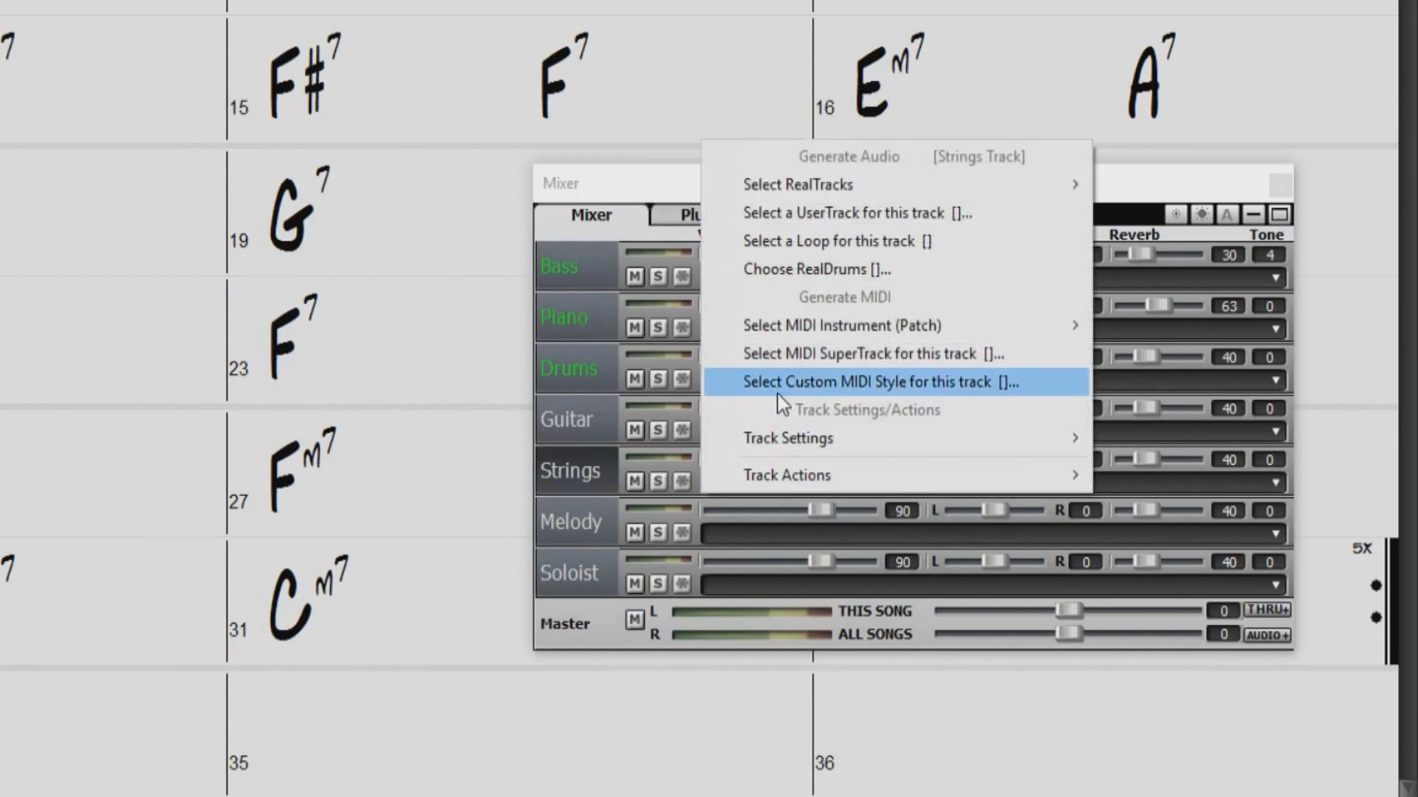
left_click(850, 389)
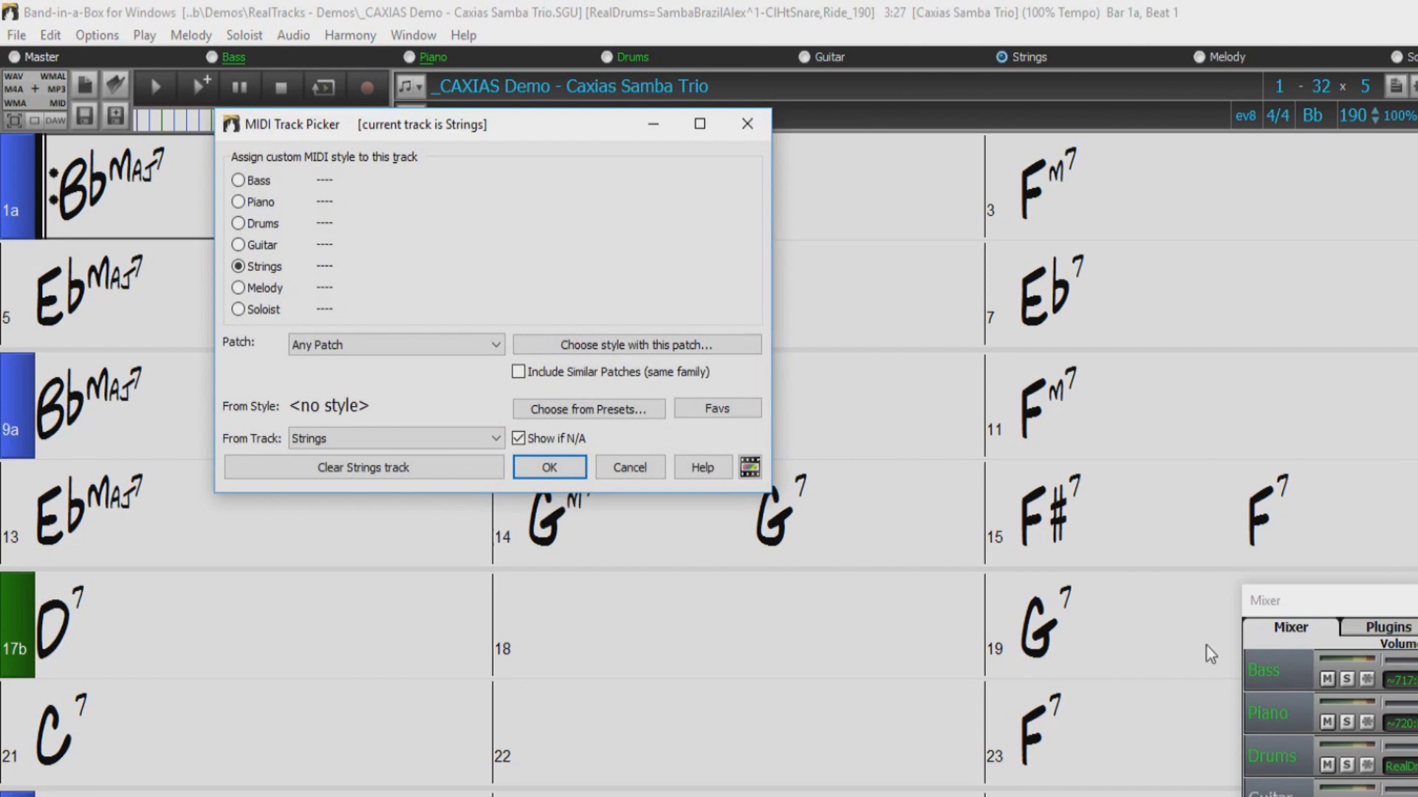
left_click(587, 415)
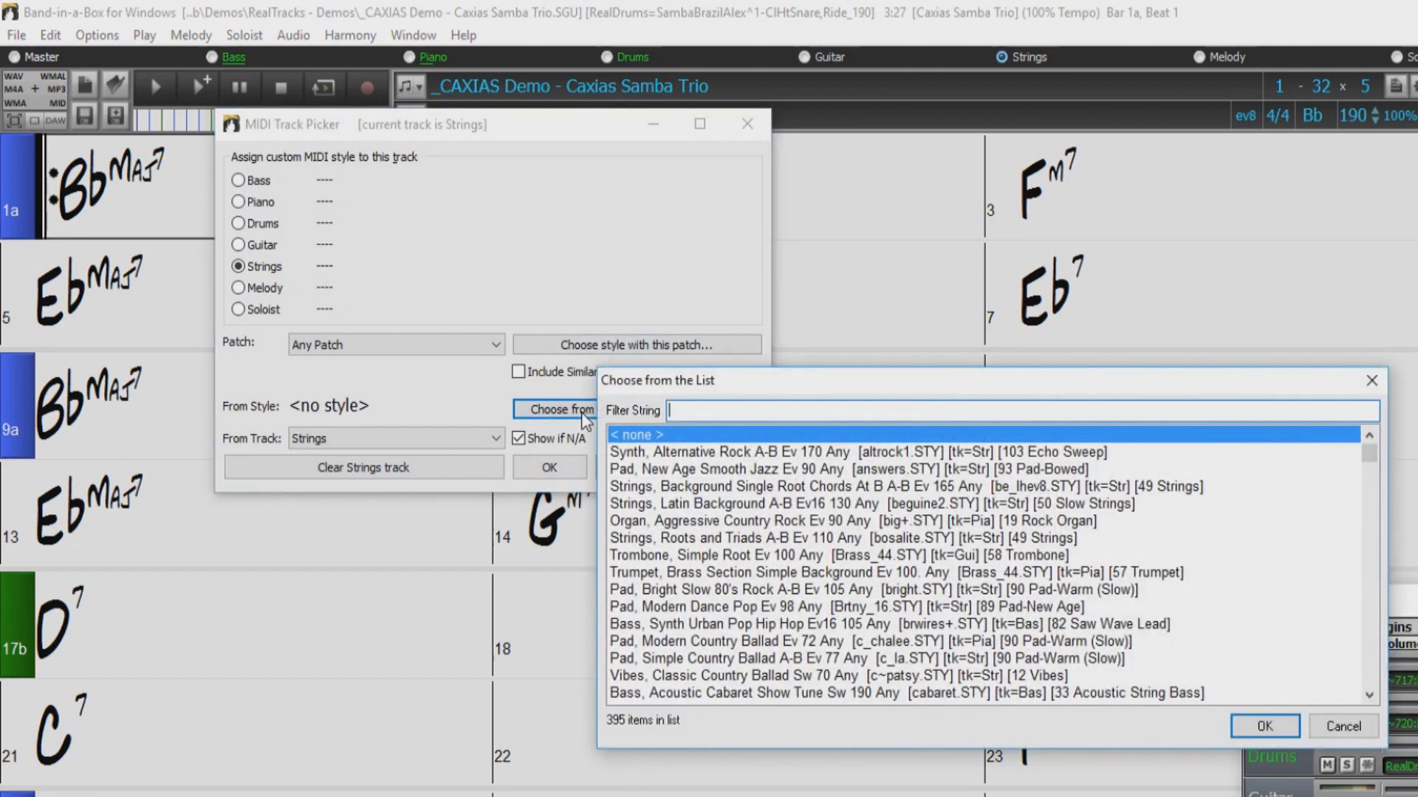
type("jaz")
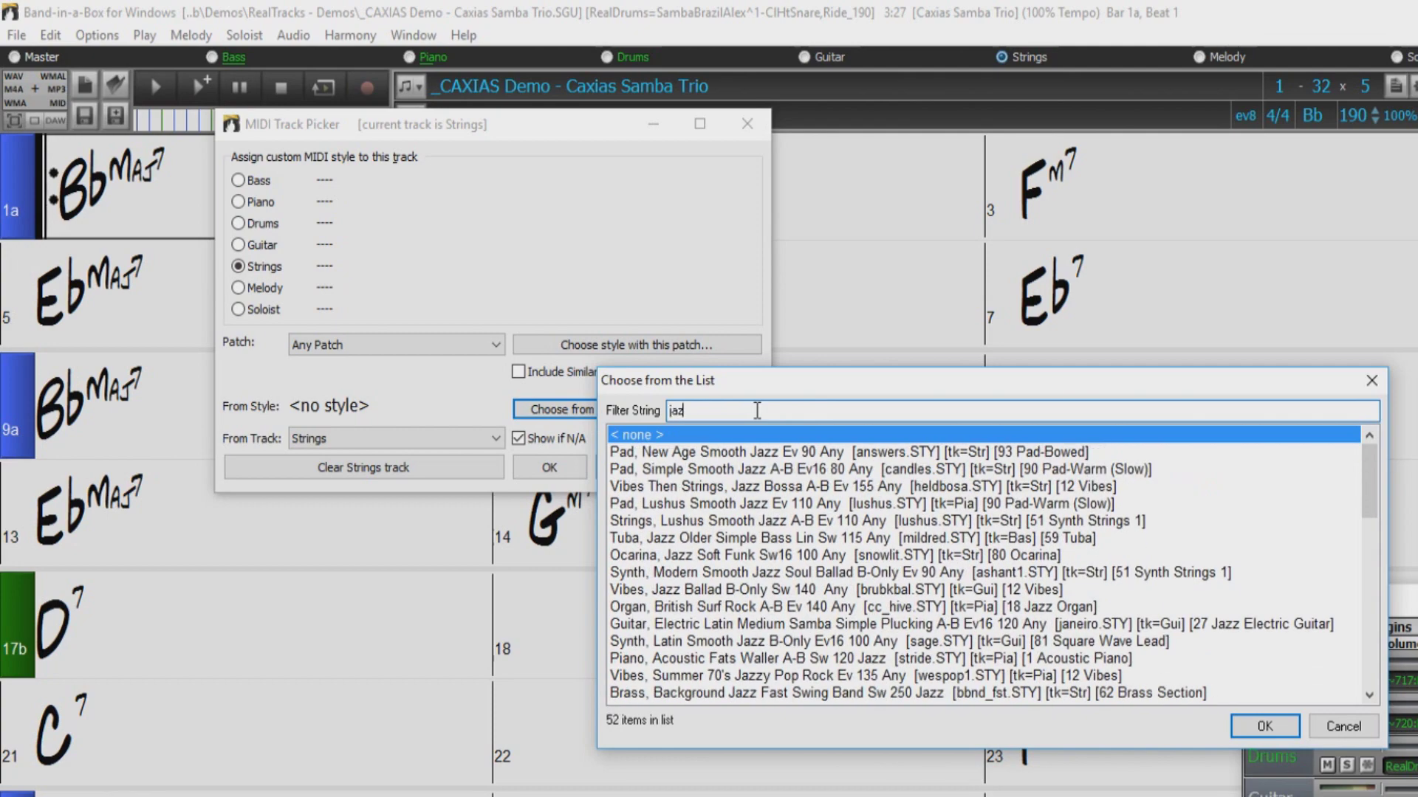
type("z strings")
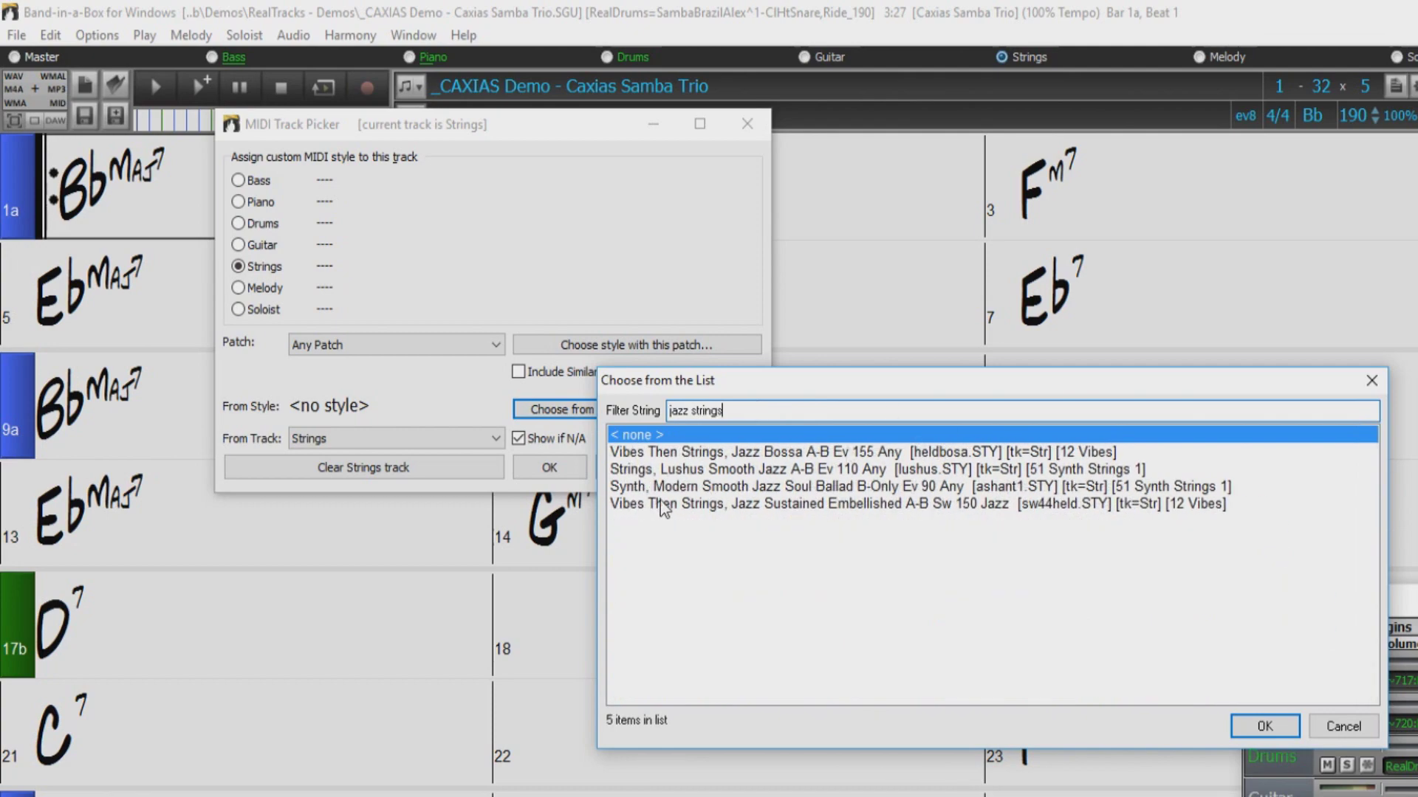
Load the Vibes Then Strings Jazz Sustained style (sw44held.STY) onto the Strings track.
left_click(870, 505)
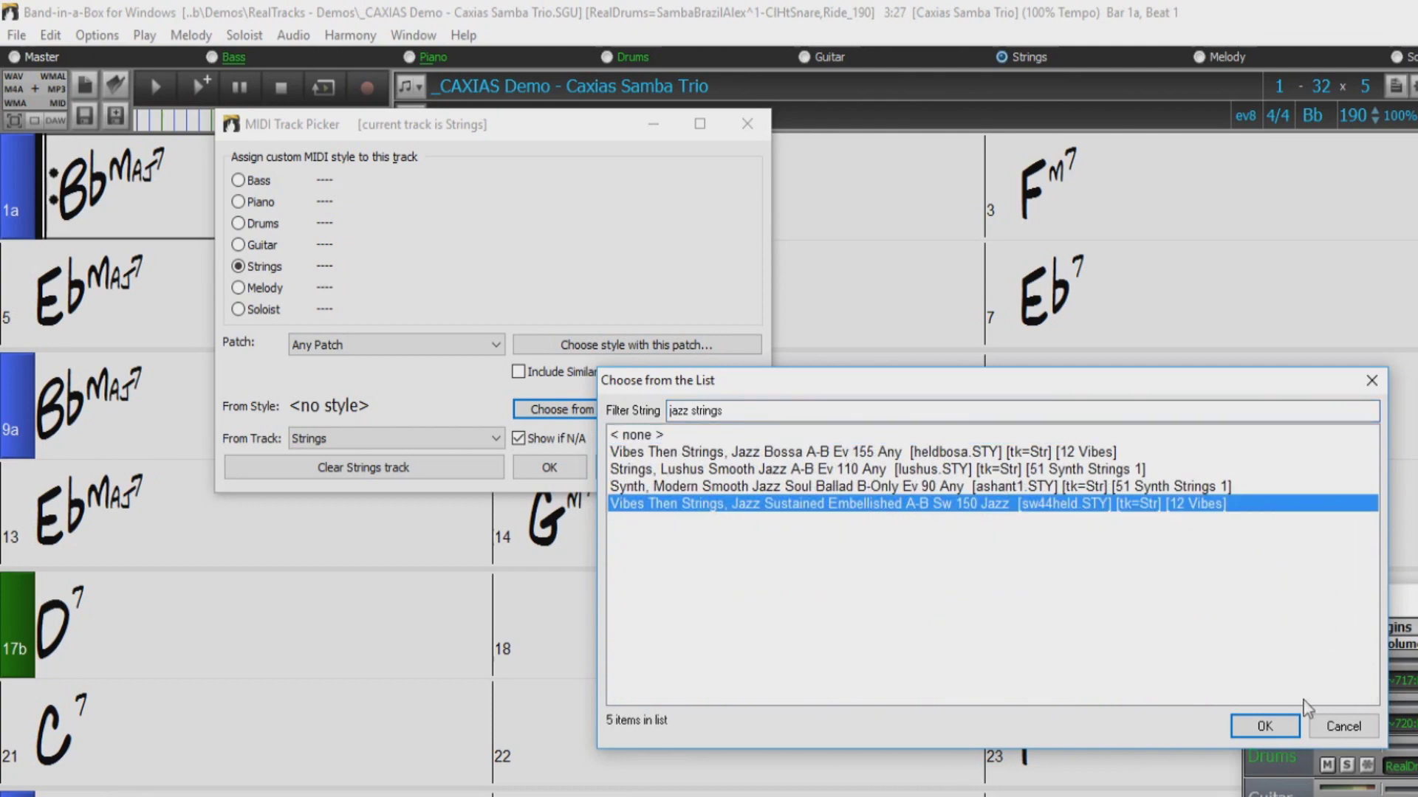
left_click(1268, 726)
left_click(548, 466)
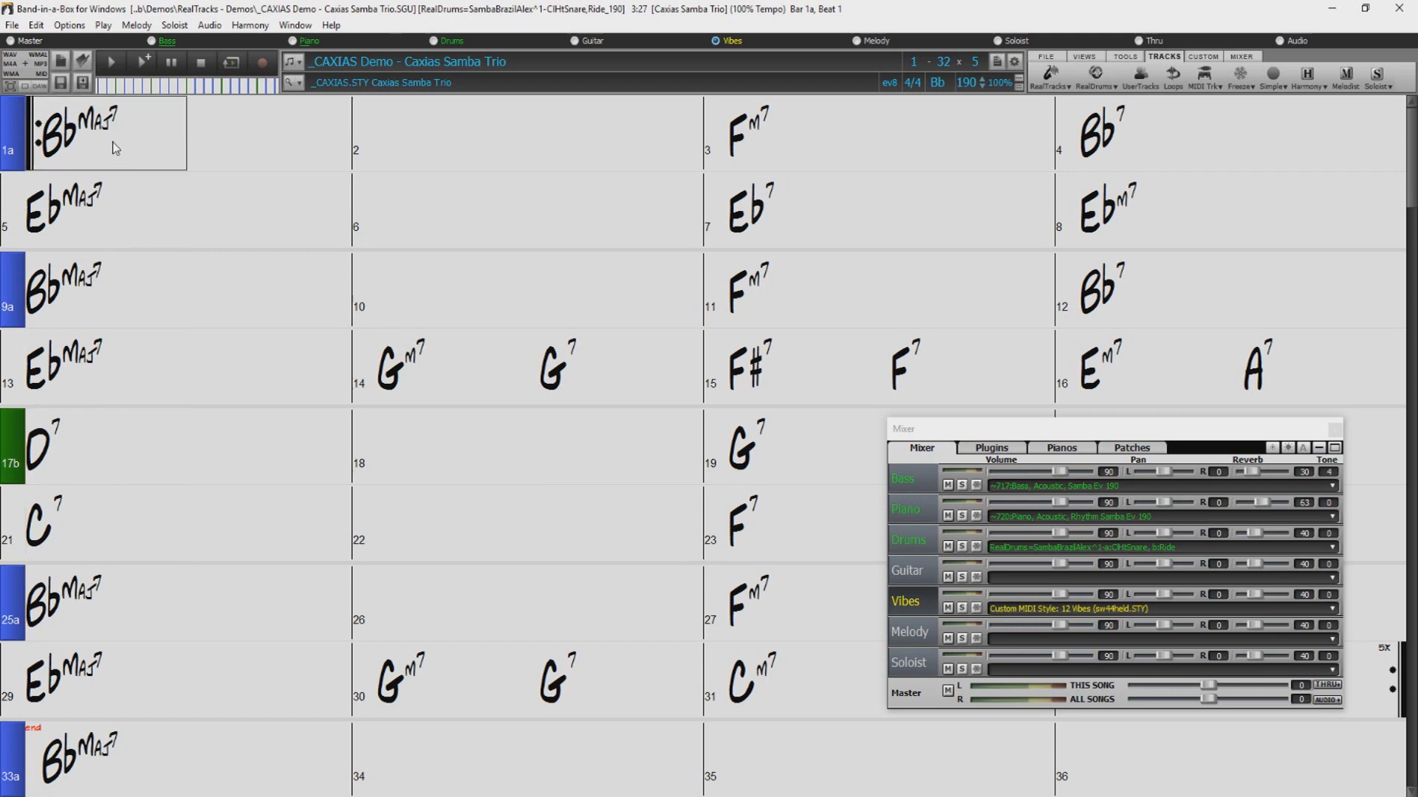
Play the Caxias Samba Trio song with the new vibes style using F4.
key("F4")
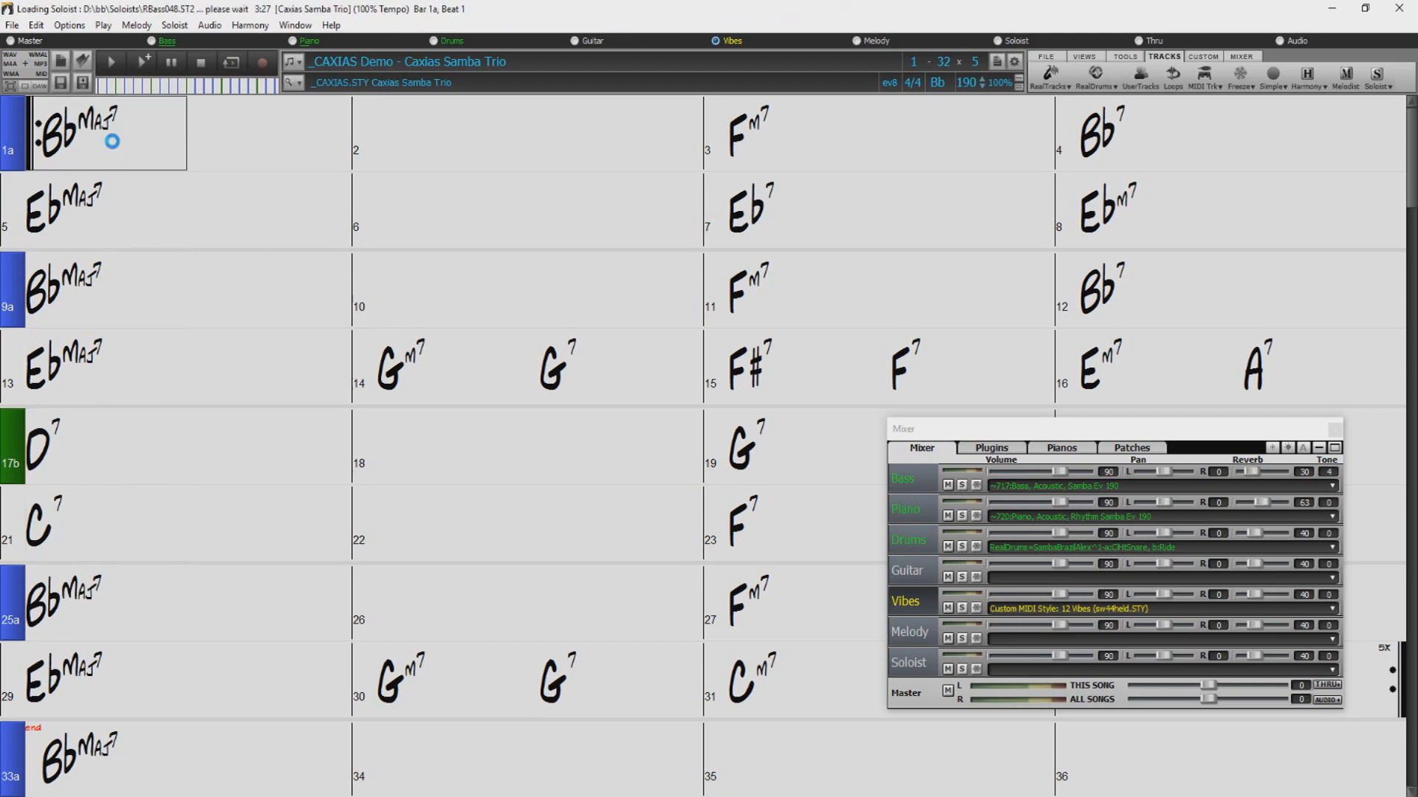